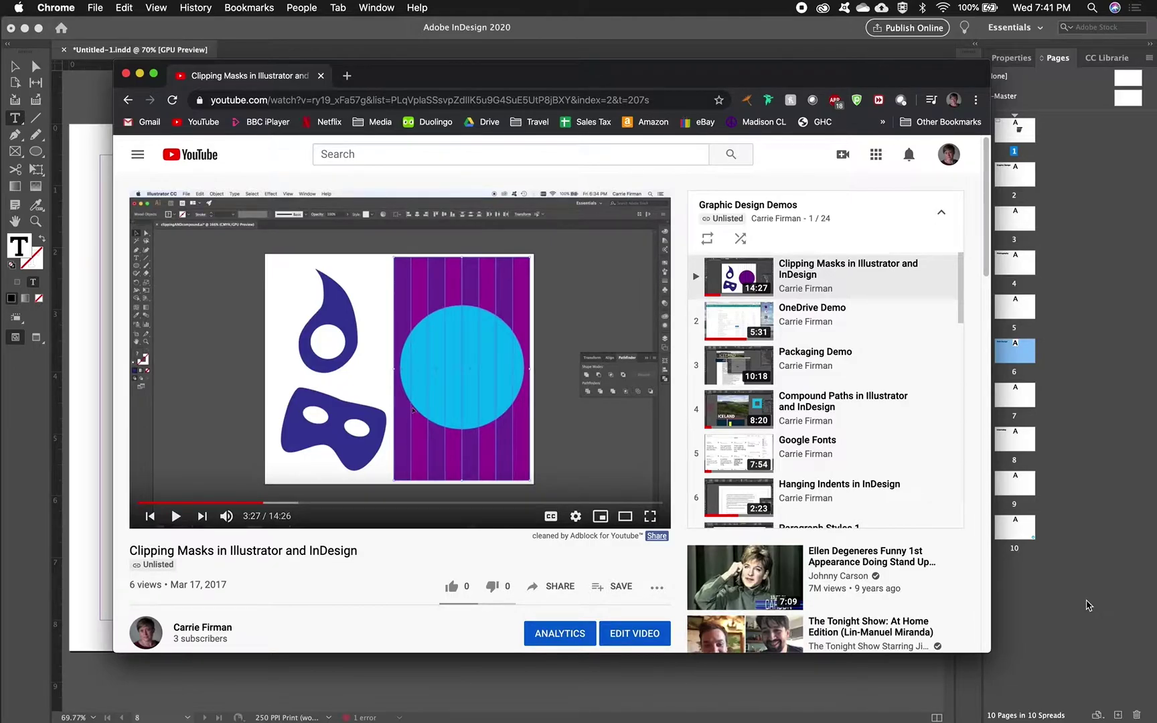
- Select the Clipping Masks video's full URL in Chrome's address bar, then minimize Chrome
click(445, 100)
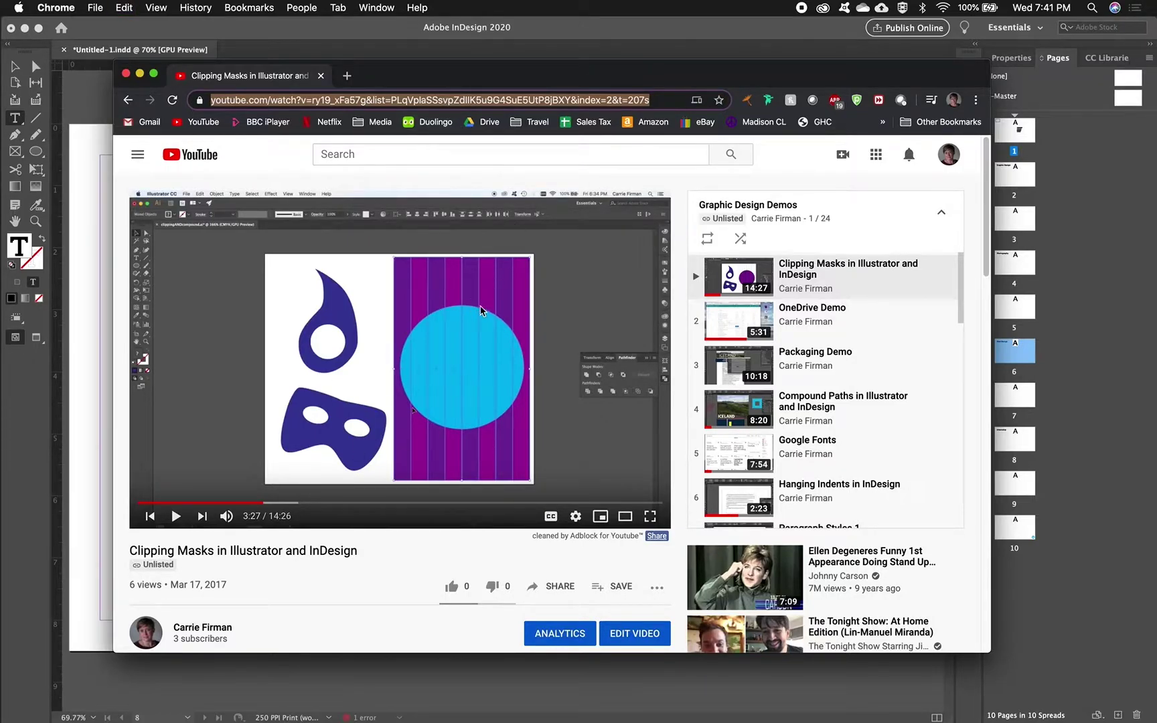
click(140, 73)
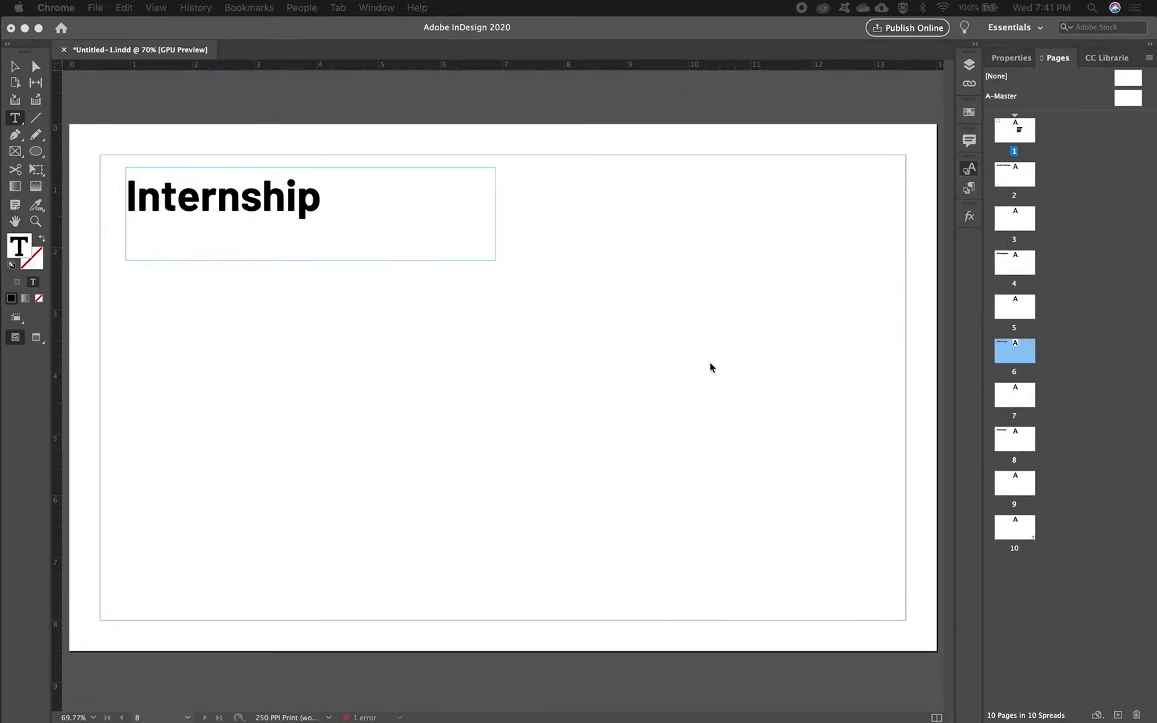
- On page 1, add the line 'View my website here: youtube.com' below the Internship entry
scroll(710, 366, up, 15)
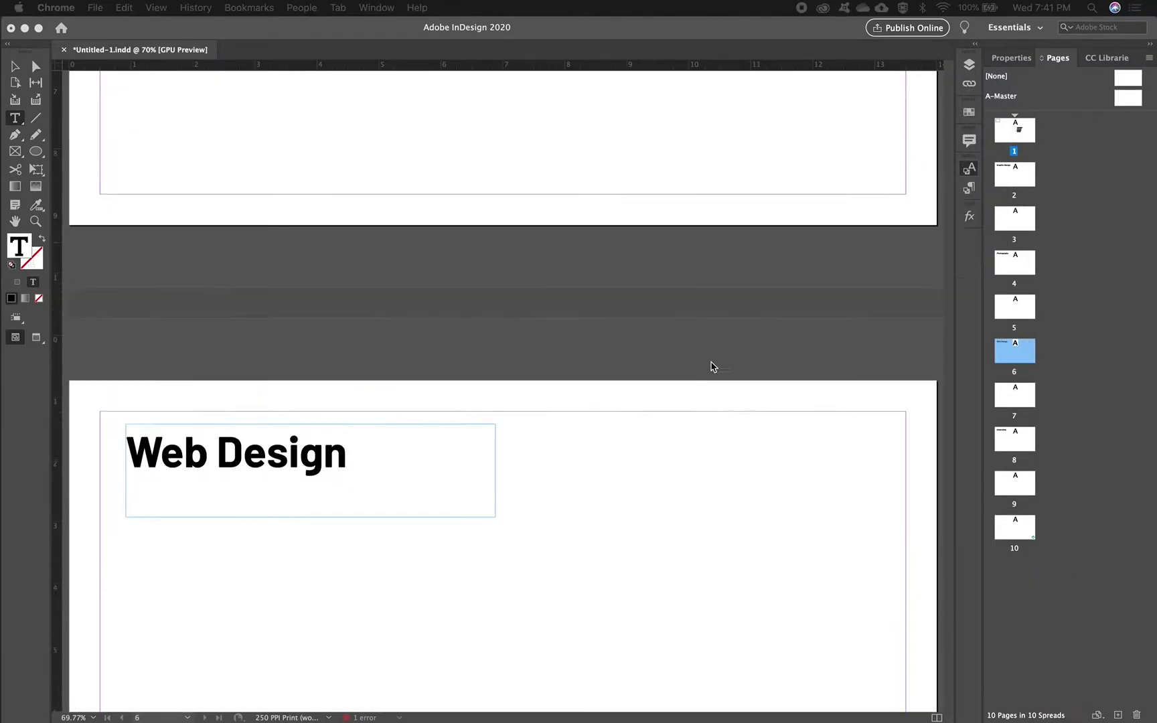
scroll(713, 366, up, 15)
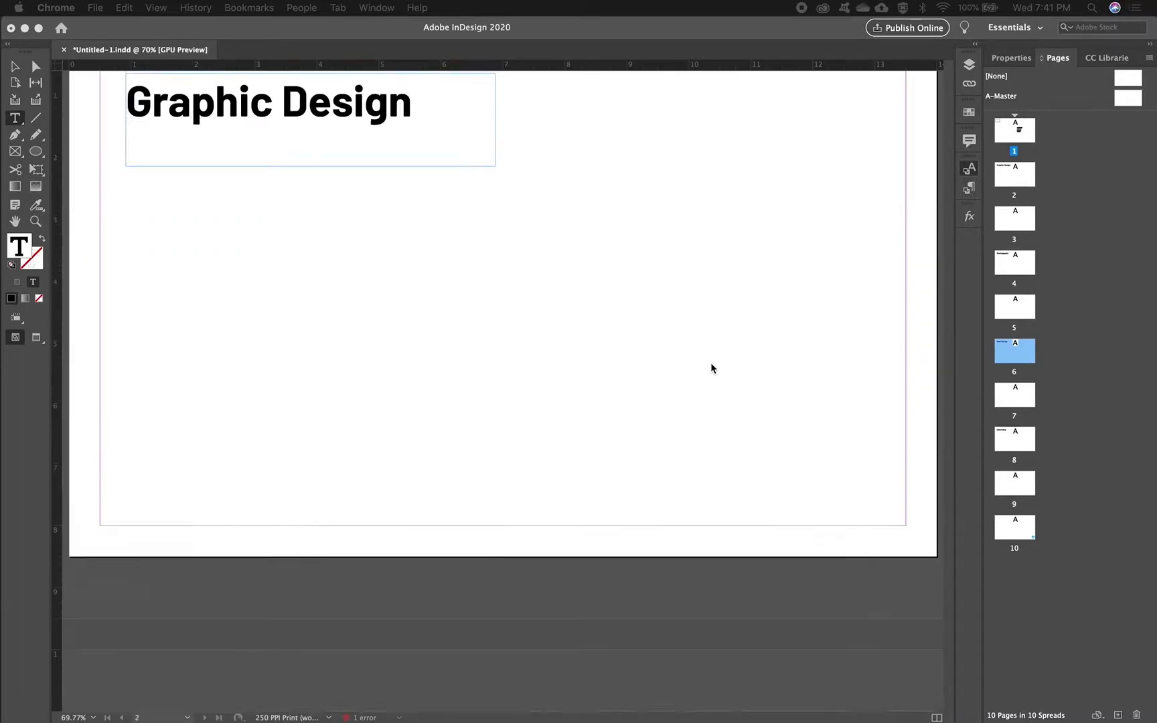
click(712, 367)
key(Return)
key(Return)
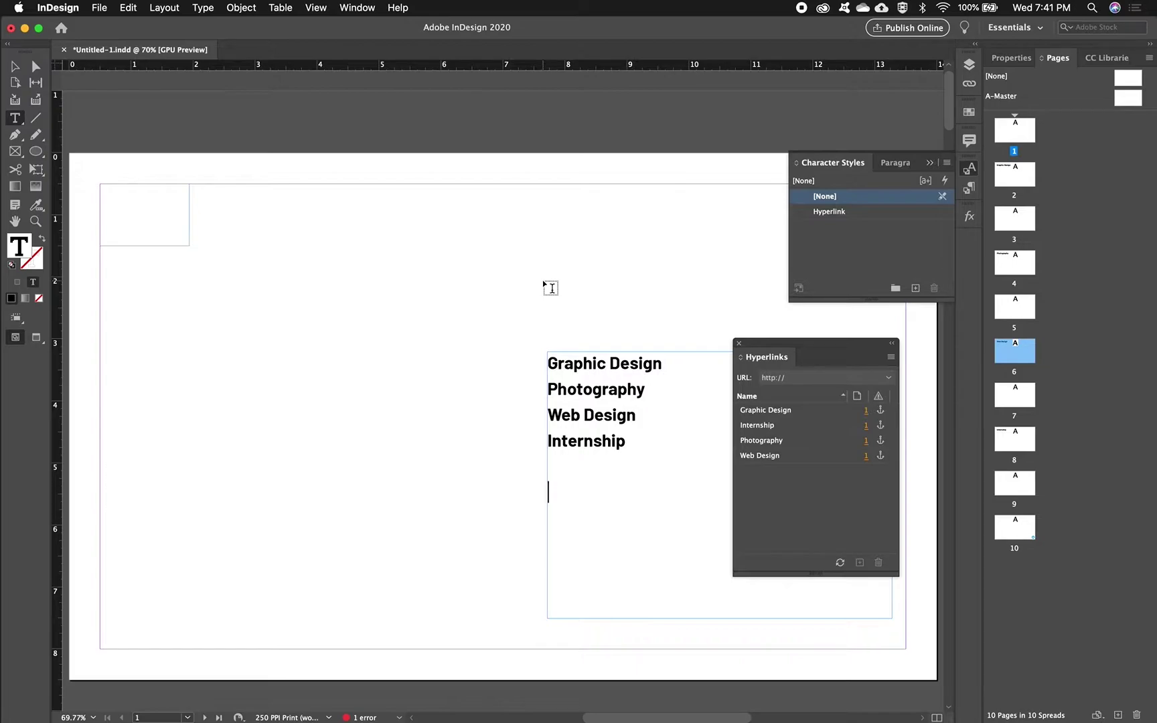
text(View my webs)
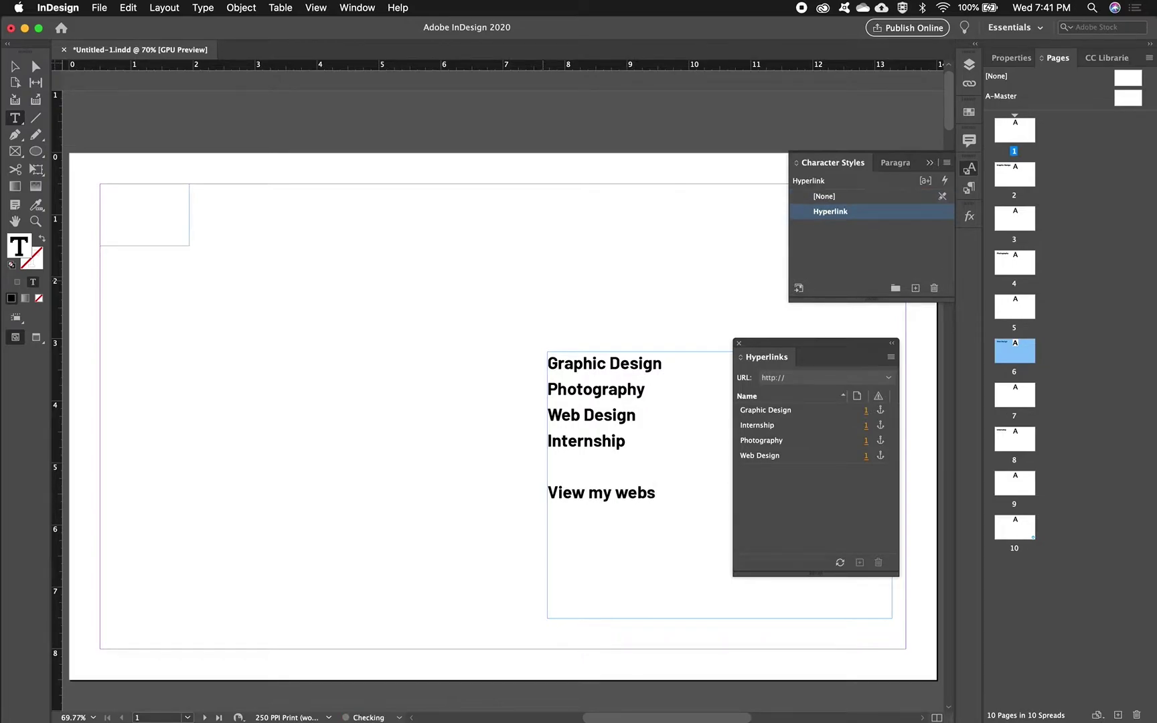
text(ite here)
drag(694, 483, 445, 407)
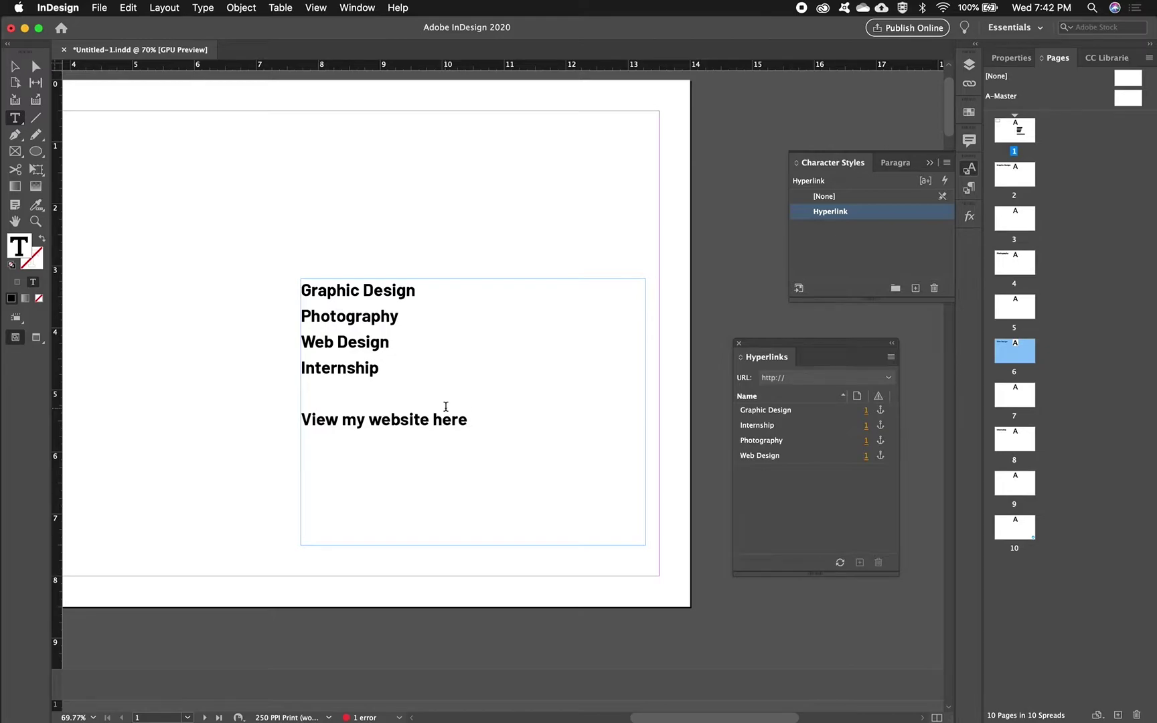
text(: youtube.com)
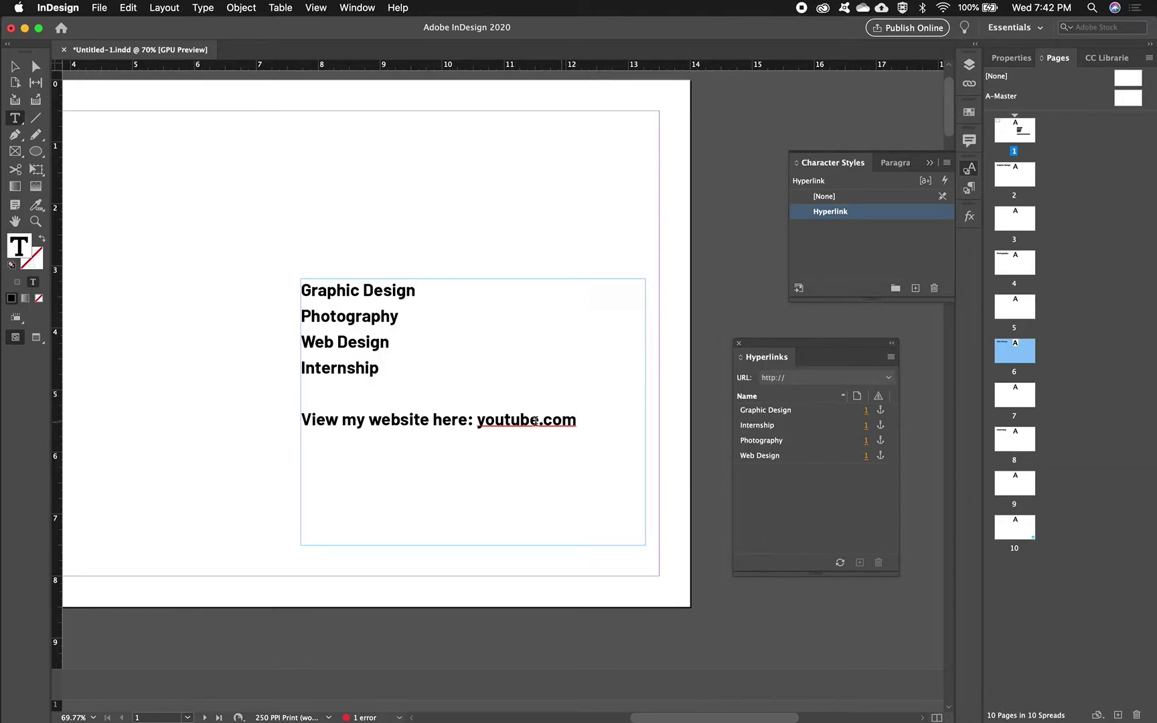
- Select the 'youtube.com' text at the end of the new line
drag(577, 420, 477, 420)
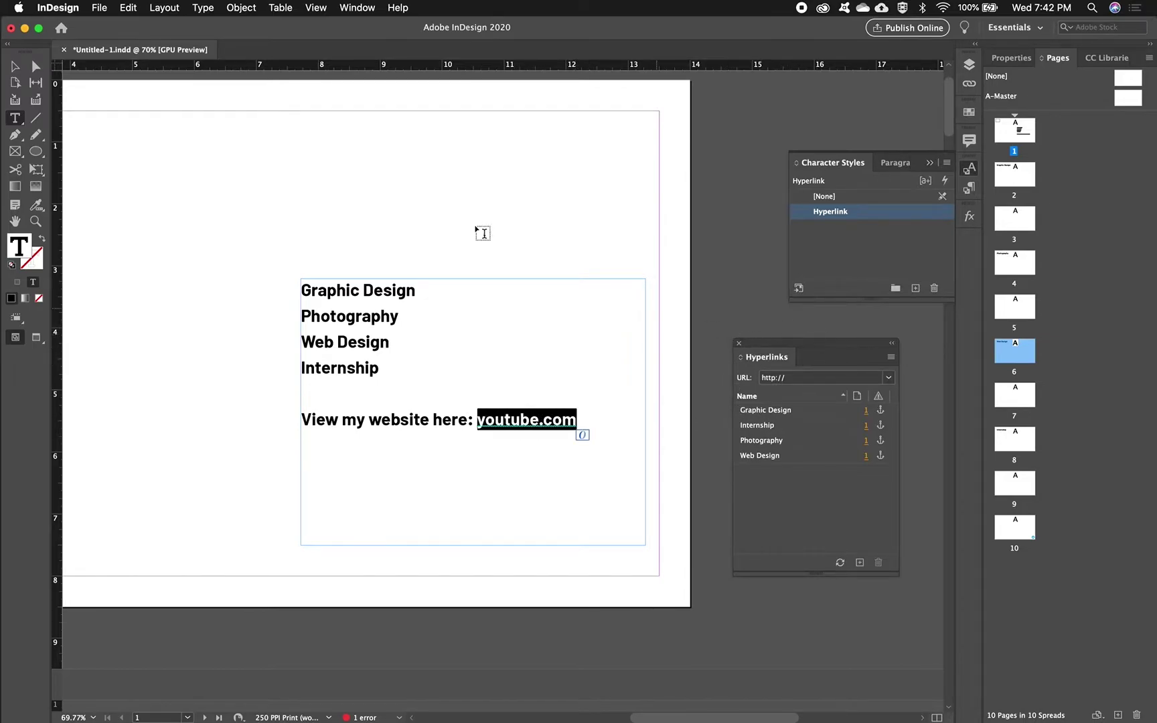
- From the Hyperlinks panel, create a new hyperlink on youtube.com with Link To set to URL
click(358, 8)
mouse_move(375, 164)
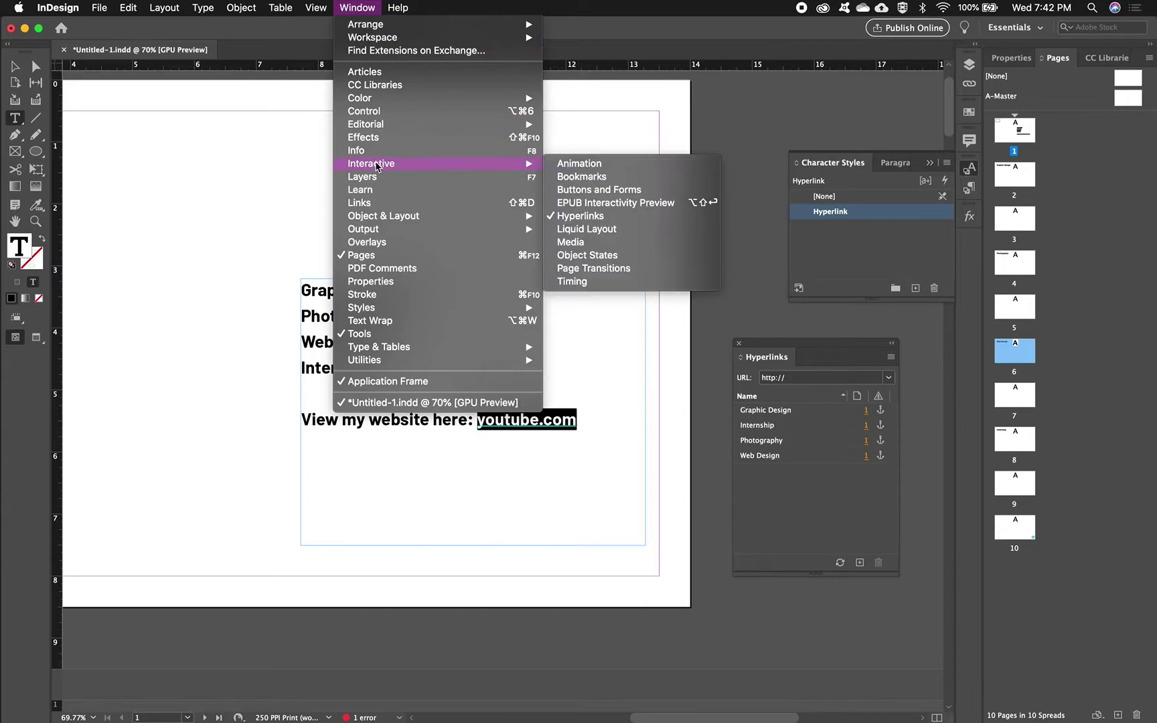
click(589, 215)
click(891, 357)
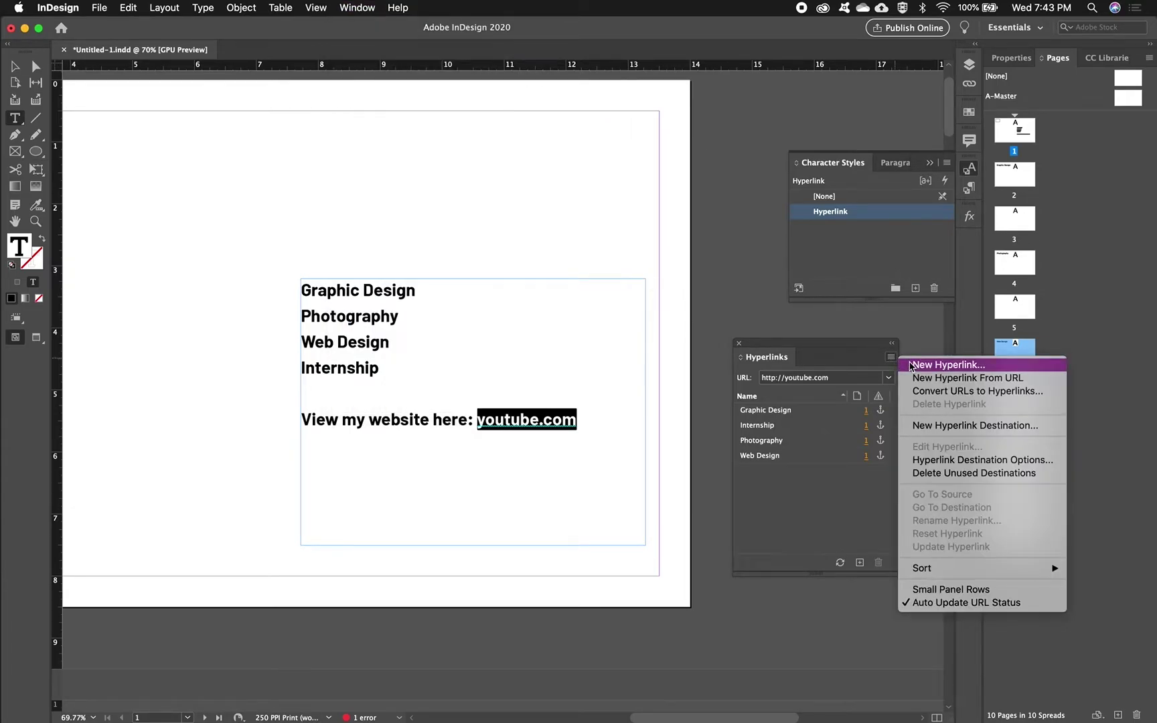
click(910, 365)
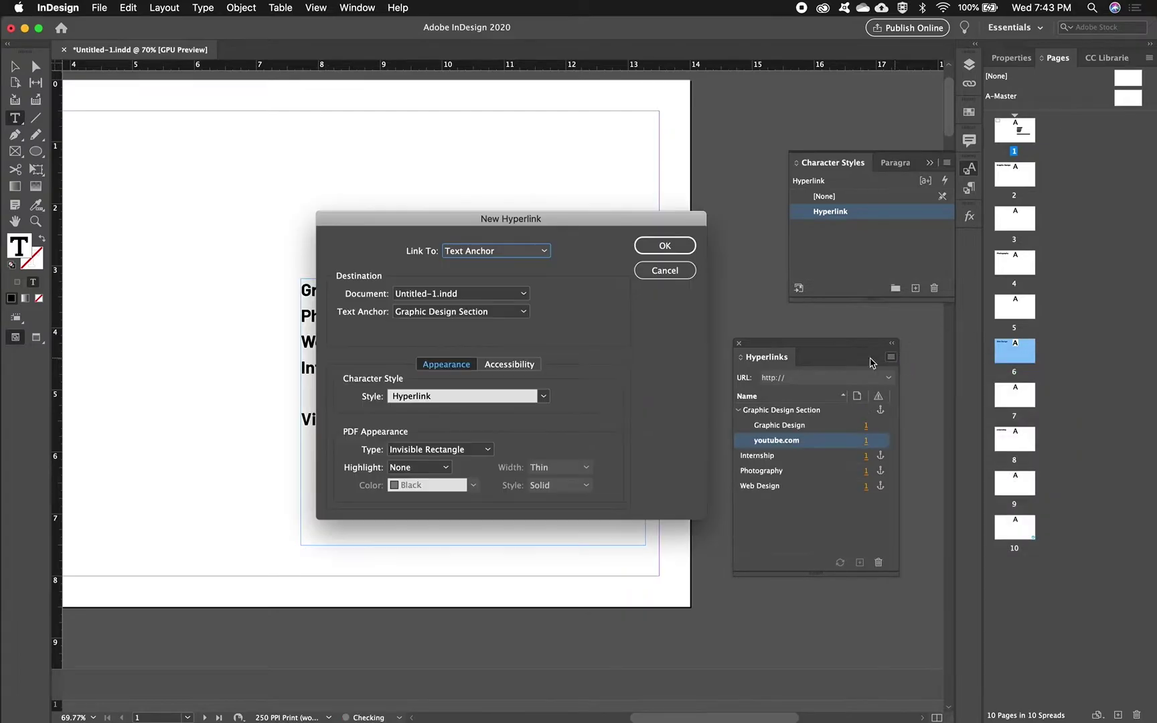
click(543, 252)
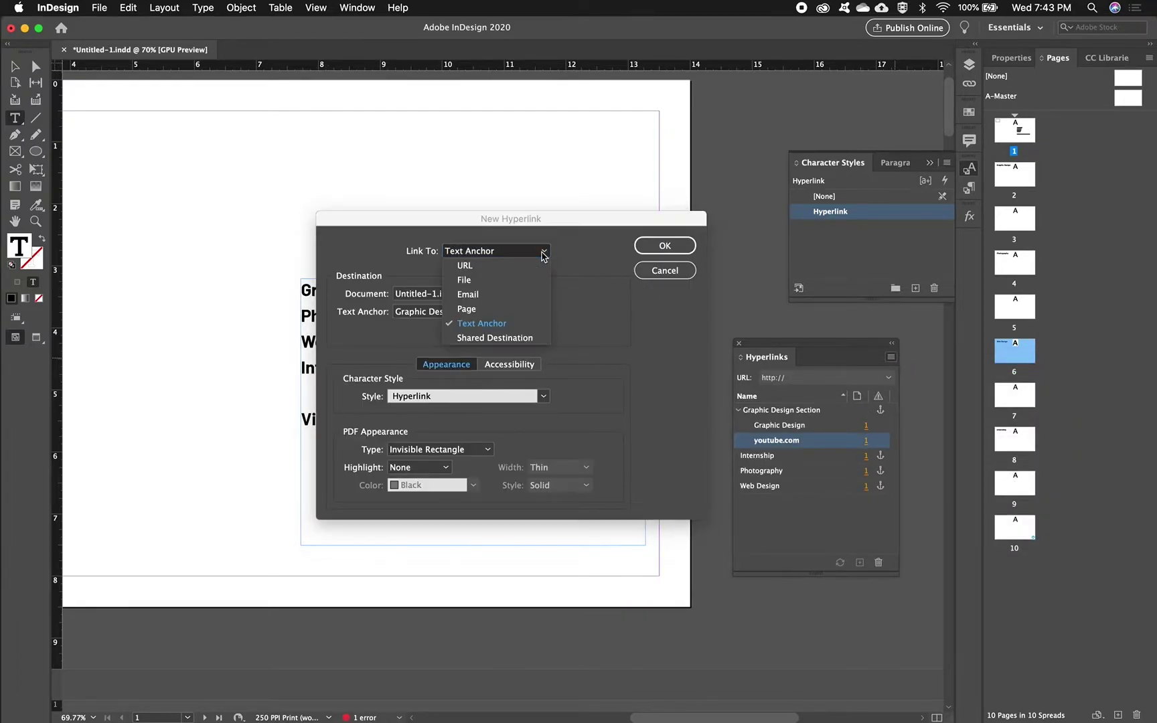
click(536, 267)
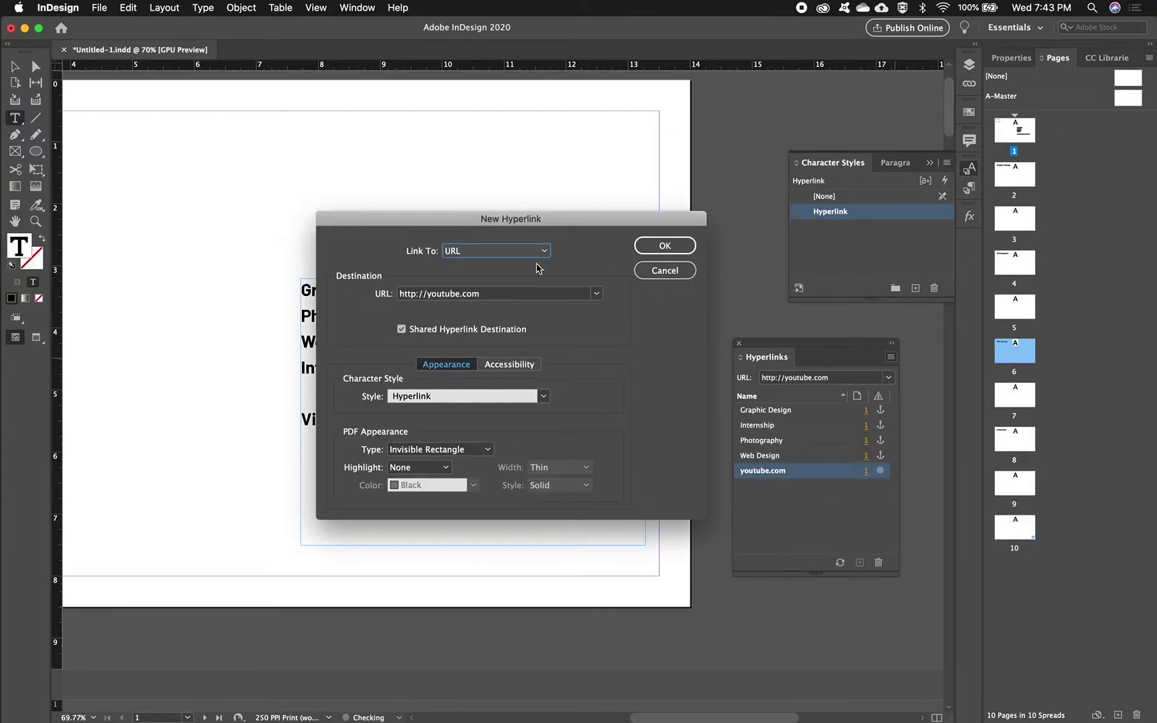
click(504, 298)
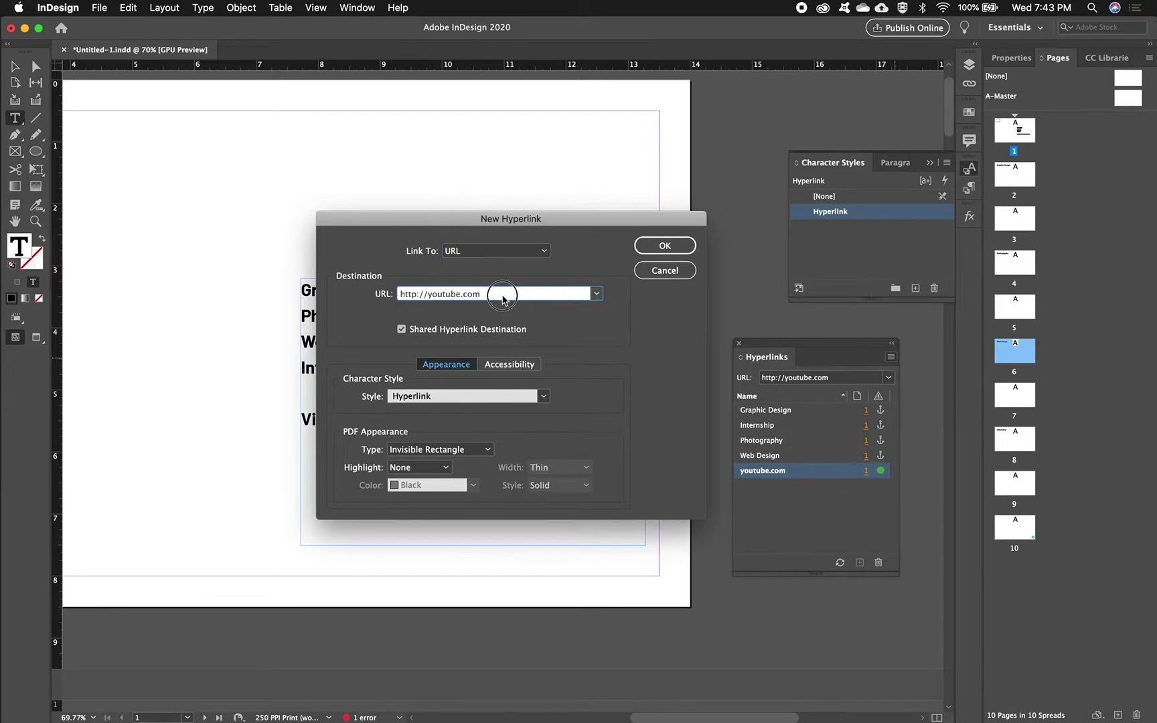
drag(504, 299, 390, 296)
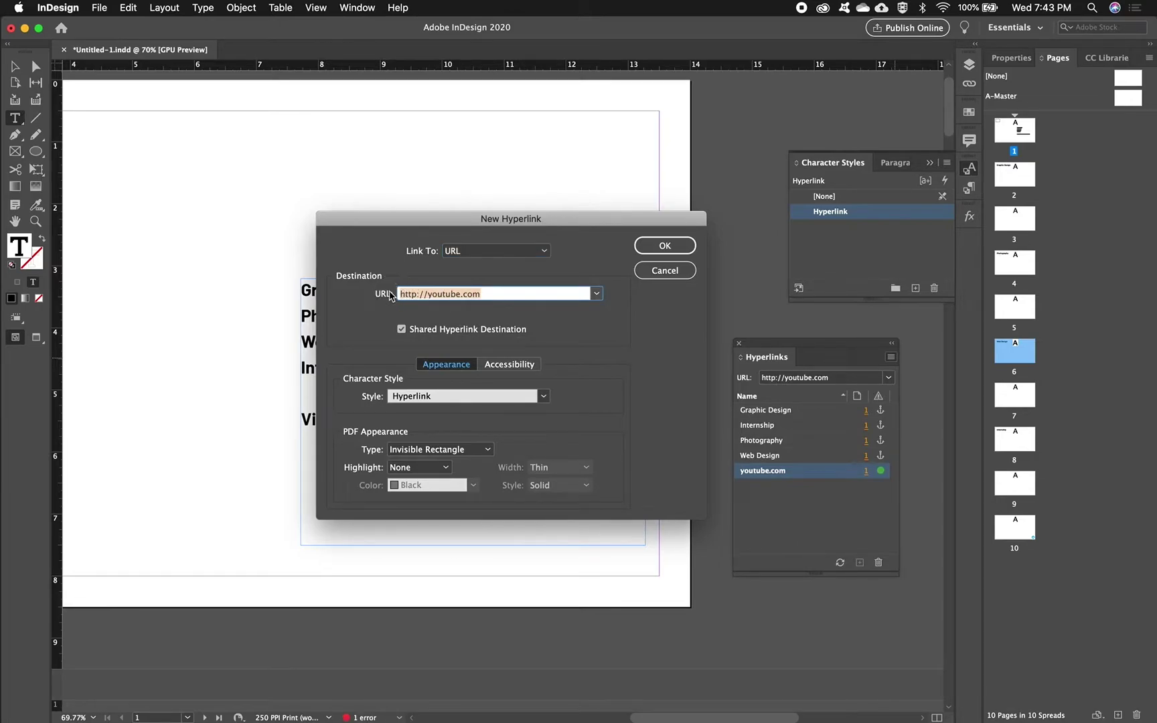
key(super+v)
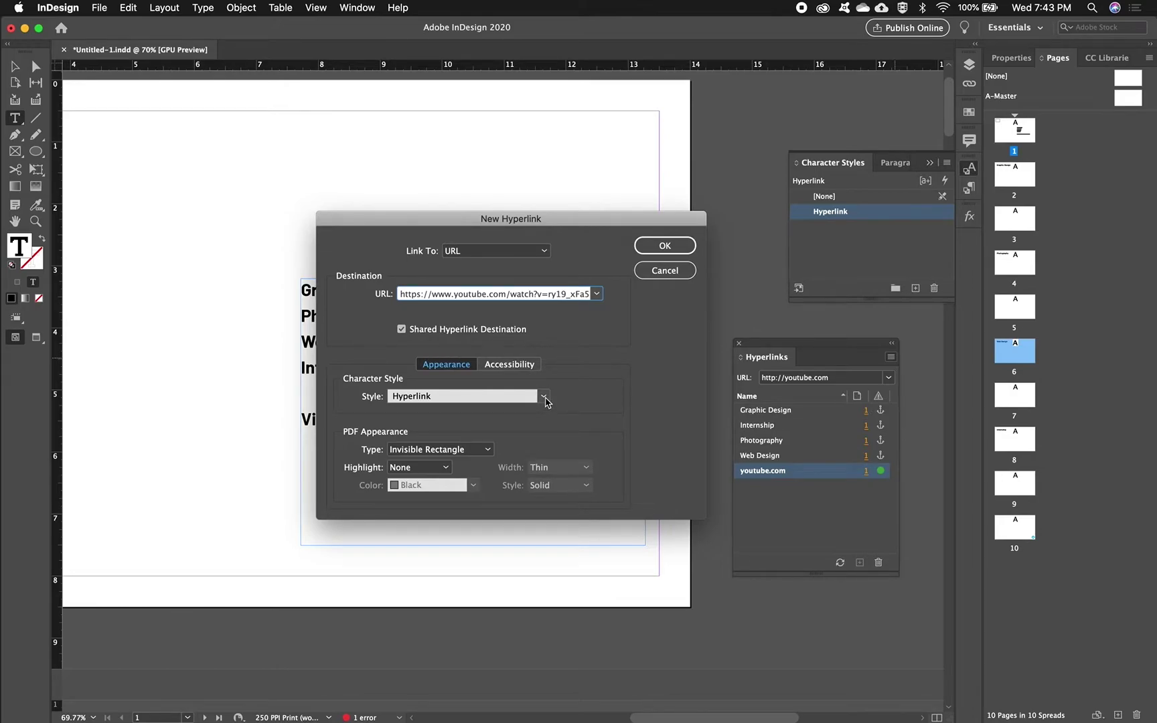
drag(401, 219, 658, 229)
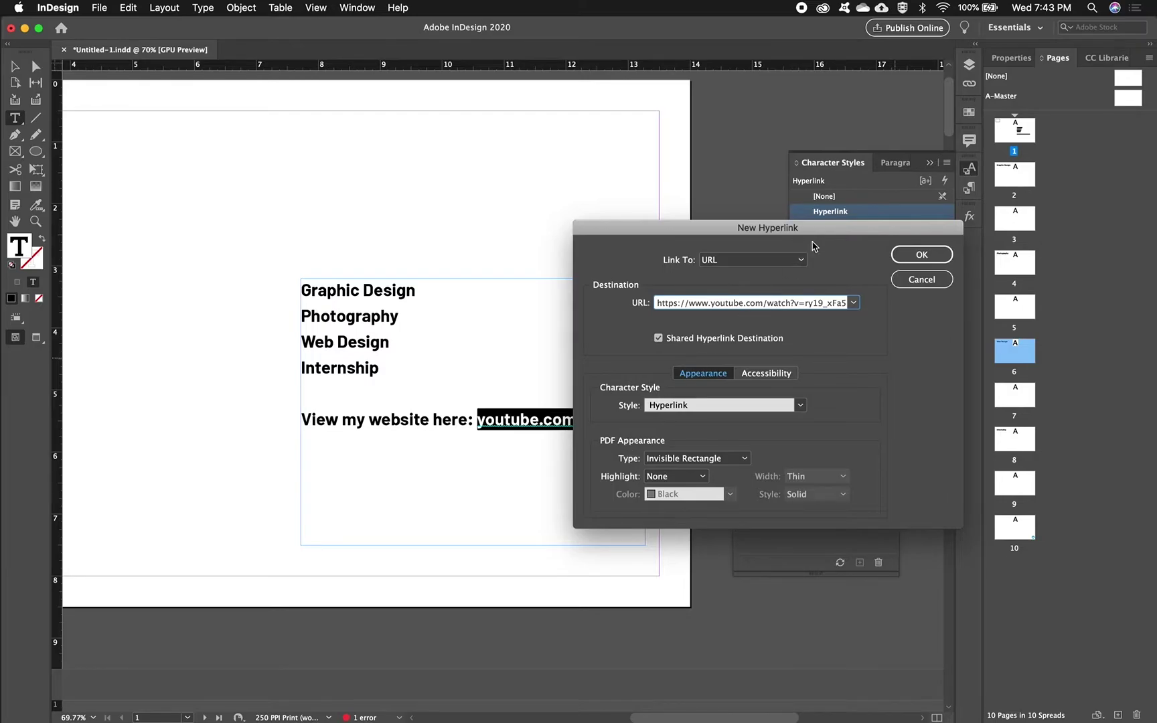
drag(815, 227, 502, 230)
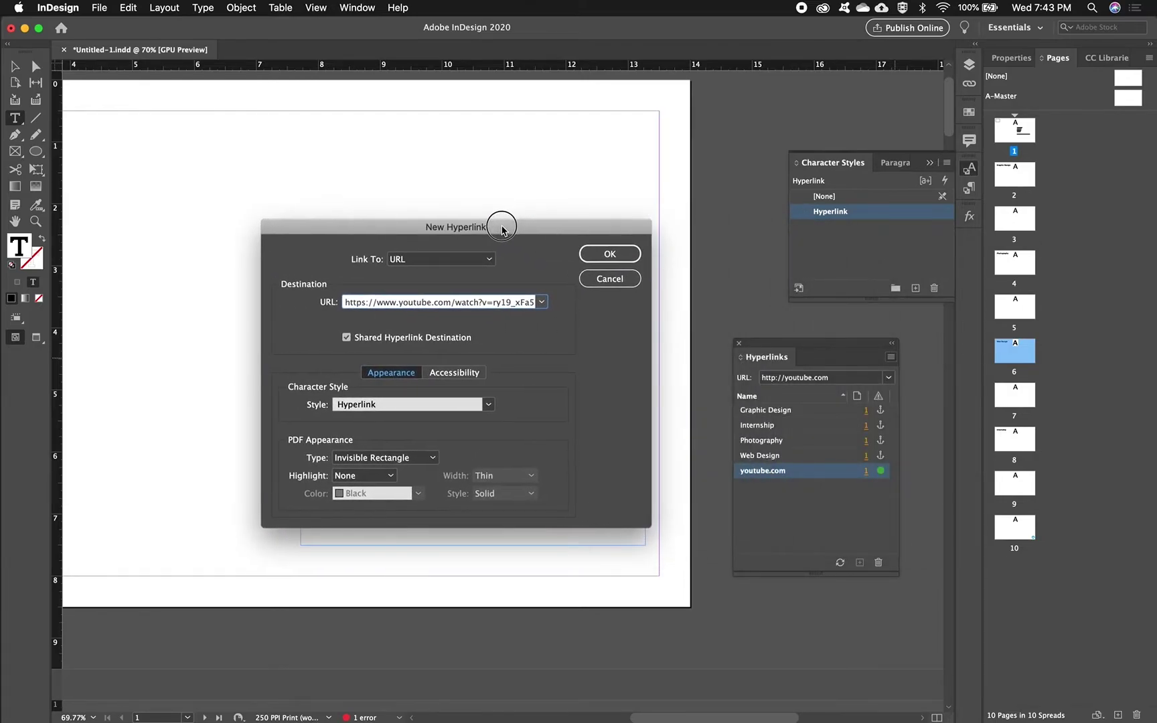
click(621, 255)
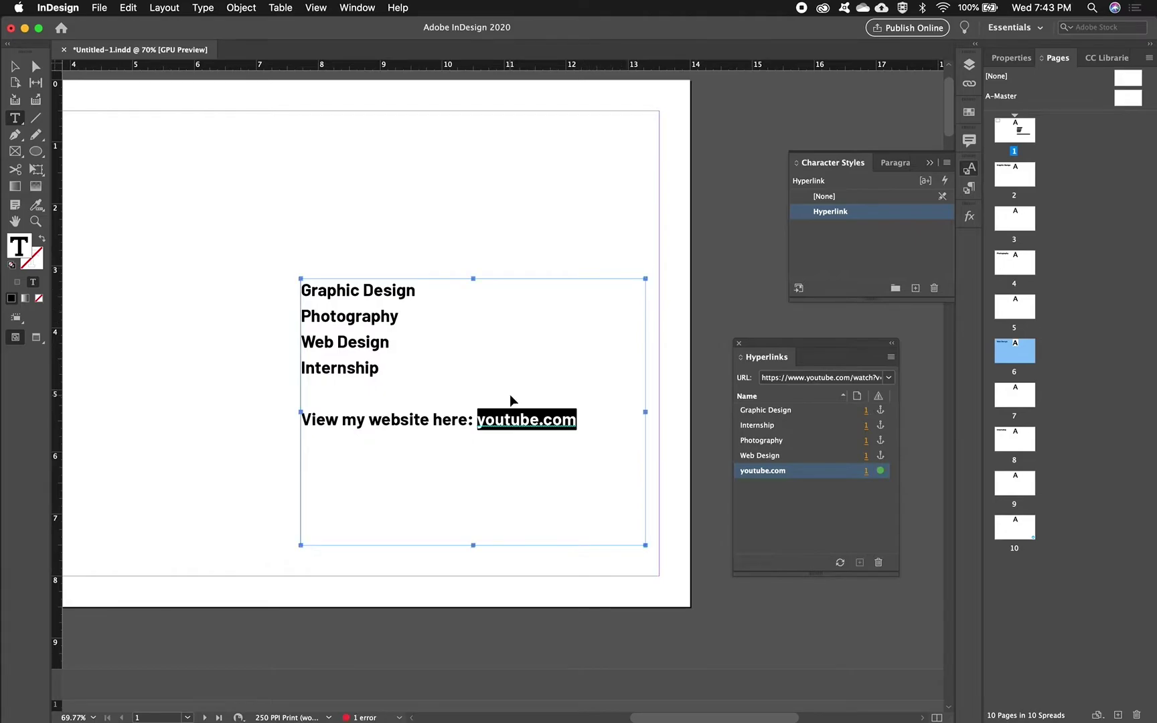
- Save the document and export it as an Adobe PDF (Interactive) named Links3.pdf
key(super+s)
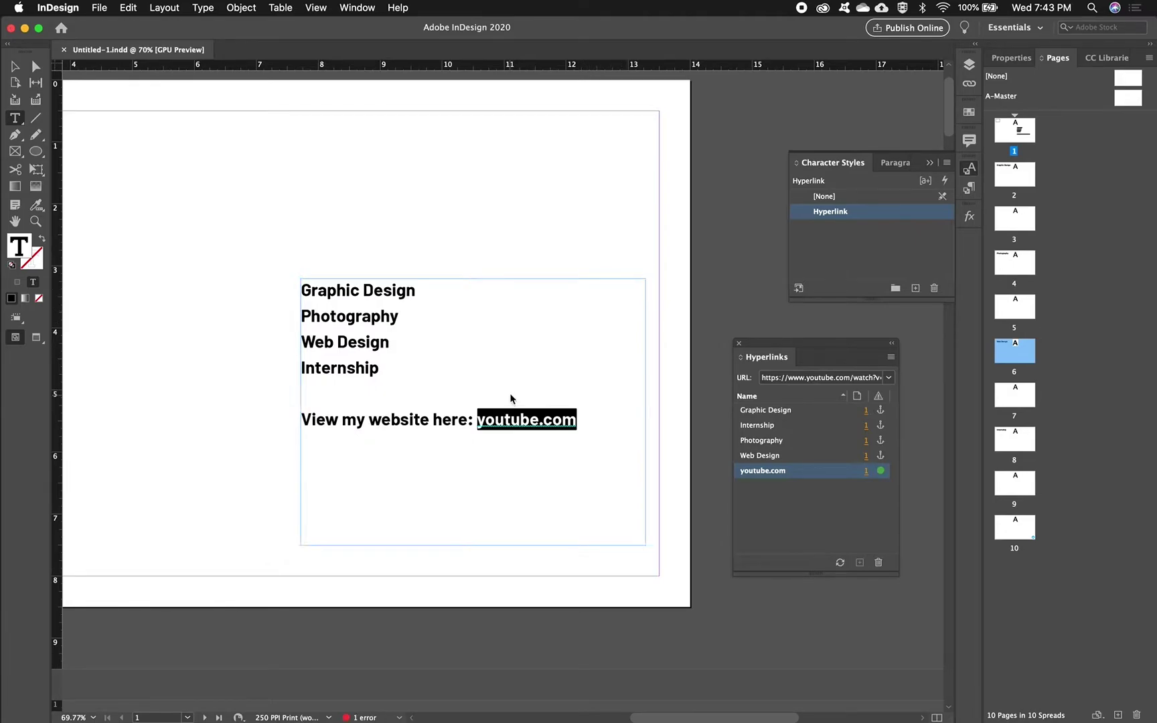
key(super+e)
click(587, 347)
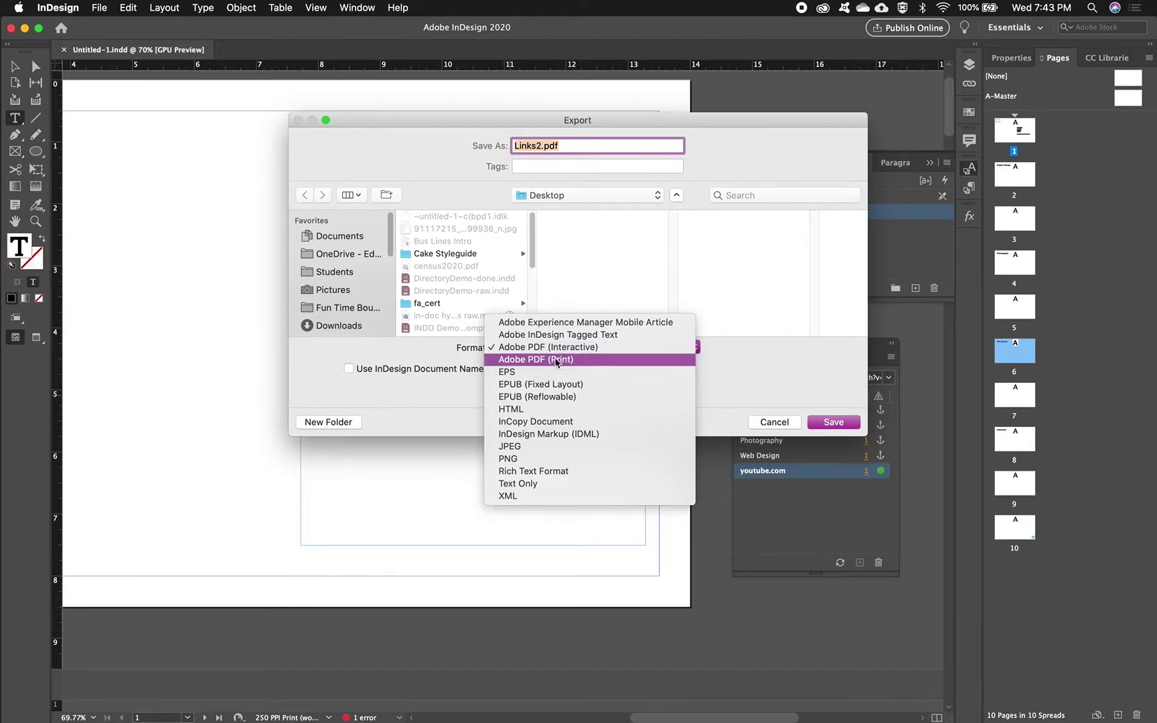
click(560, 352)
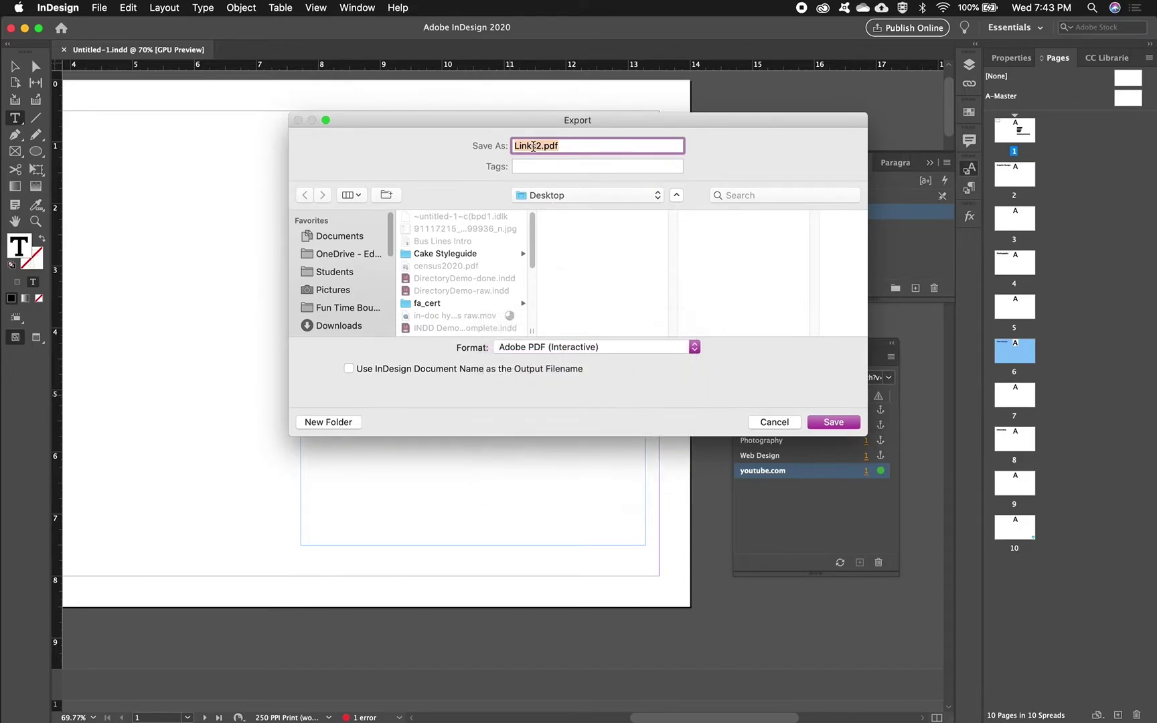
click(543, 146)
click(831, 423)
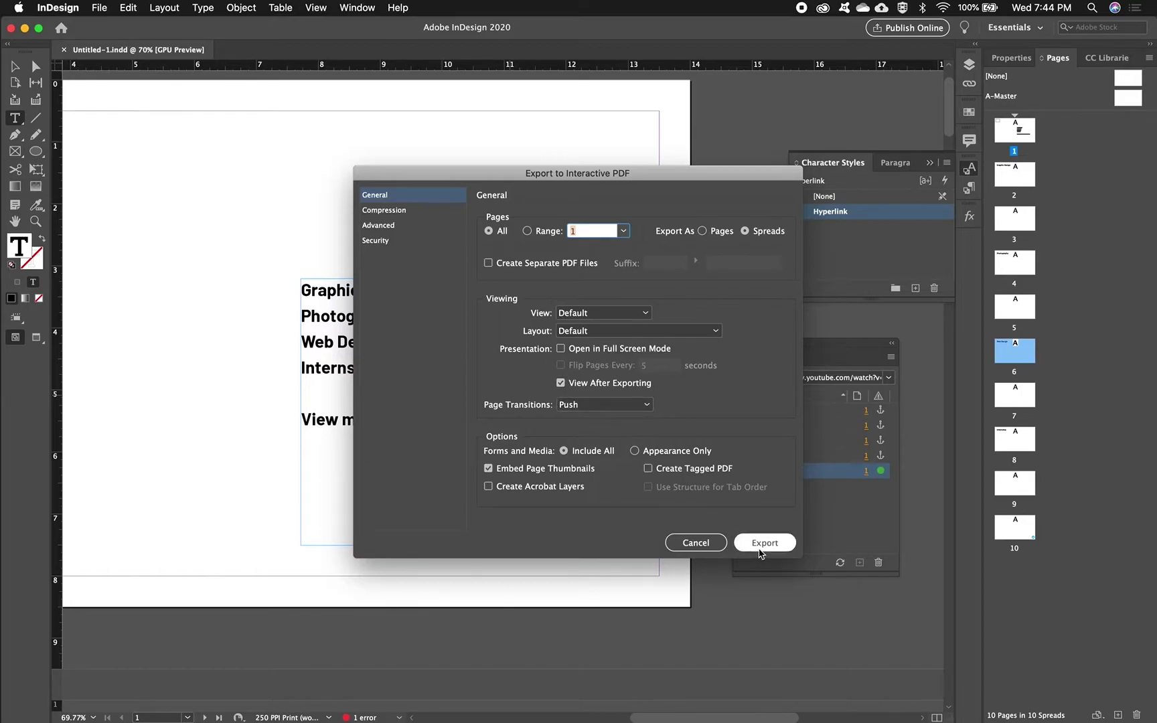
click(764, 544)
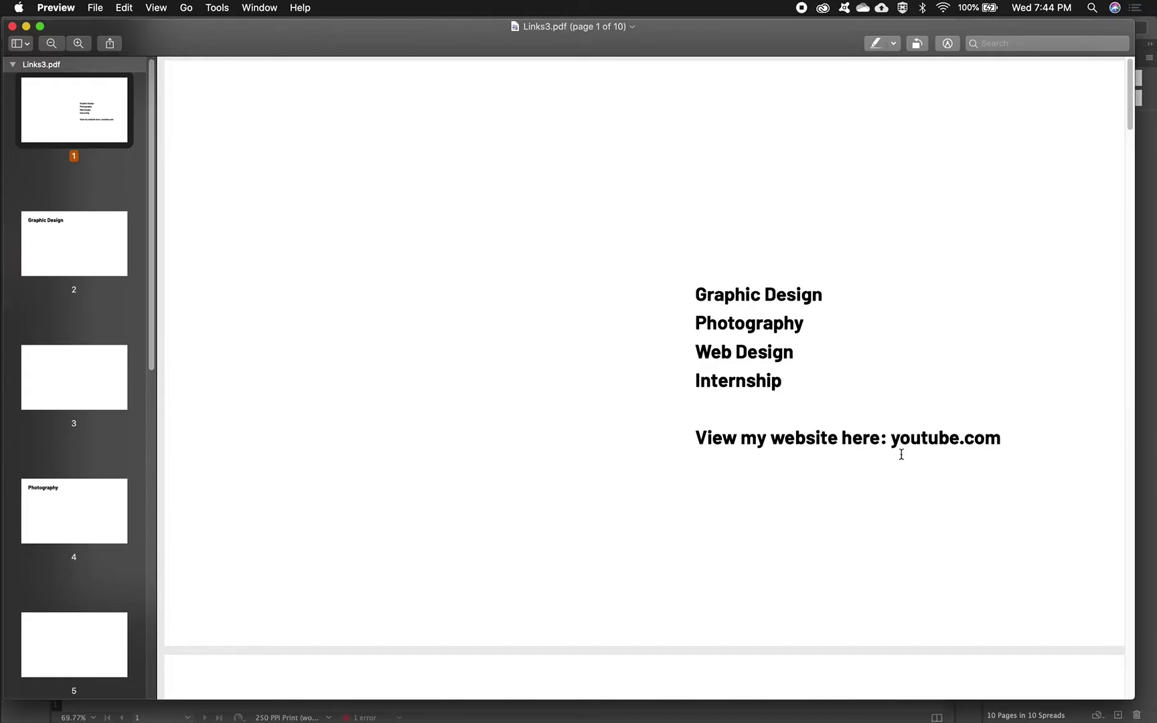
- Follow the youtube.com link in Links3.pdf and pause the YouTube video it opens
click(912, 442)
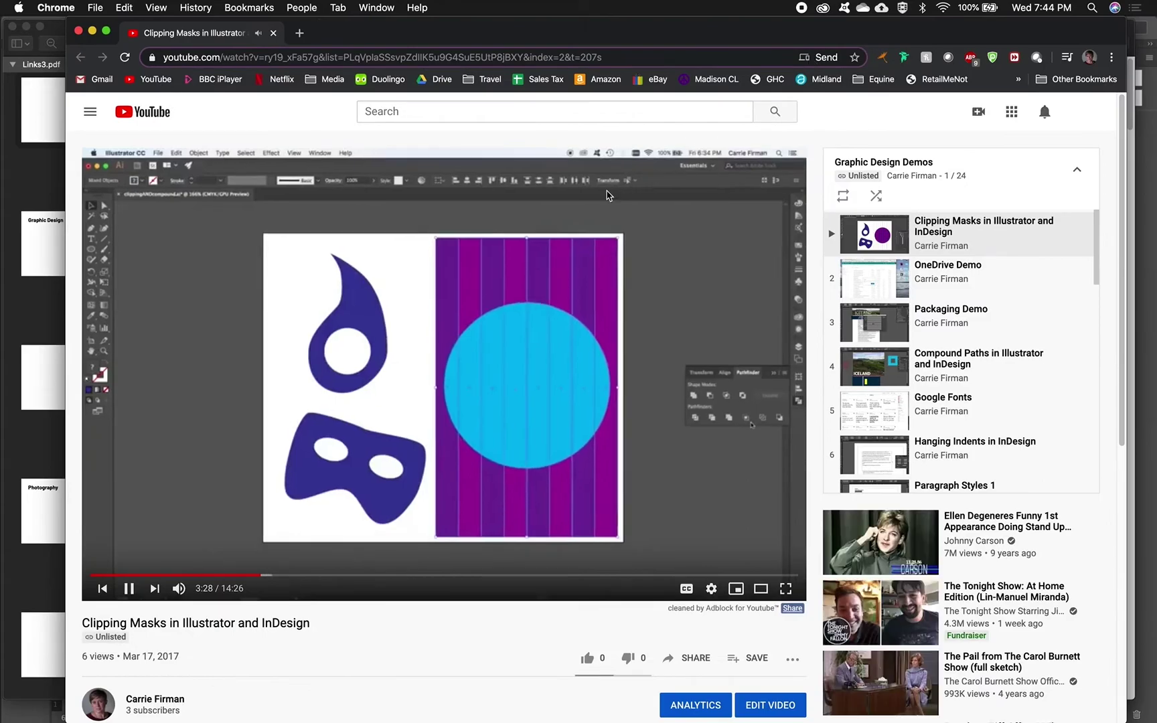
click(516, 307)
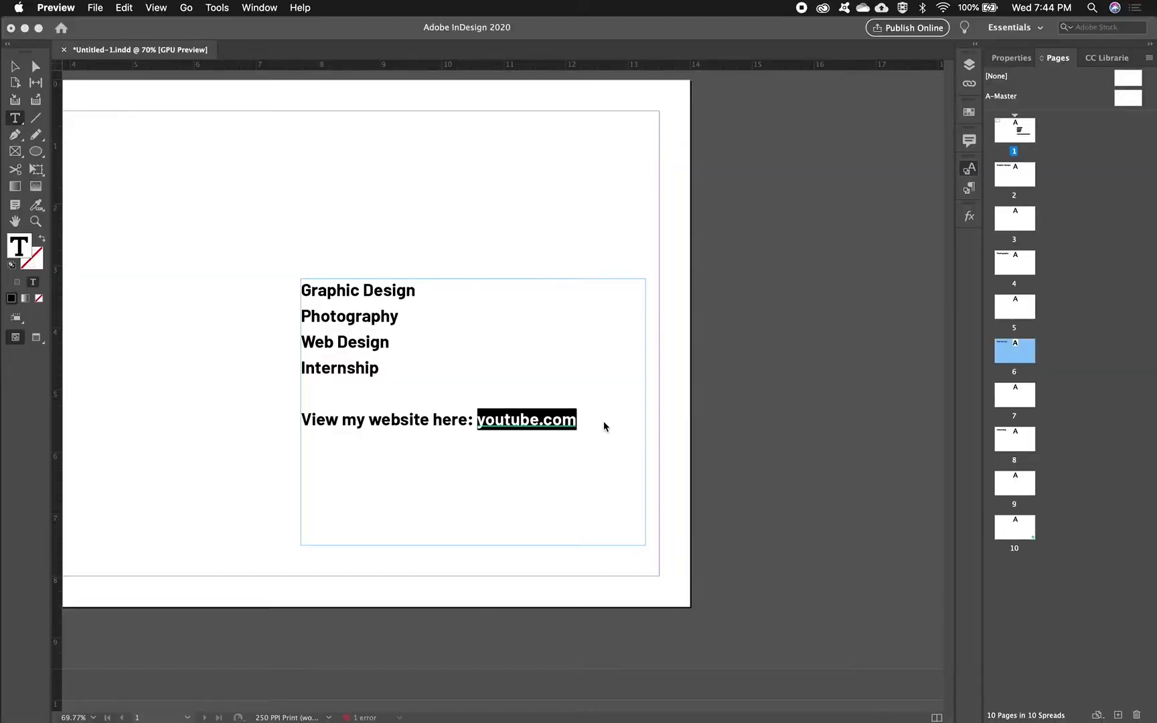
- Type an email address on a new line below the website line and select it
click(601, 422)
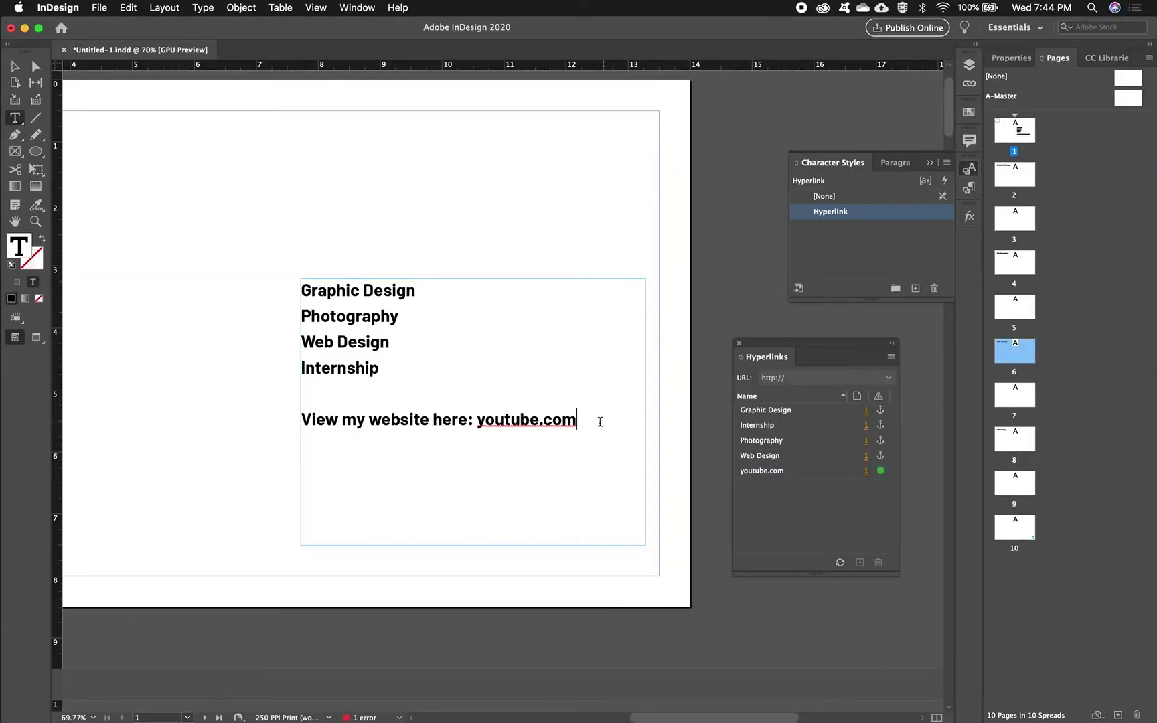
key(Return)
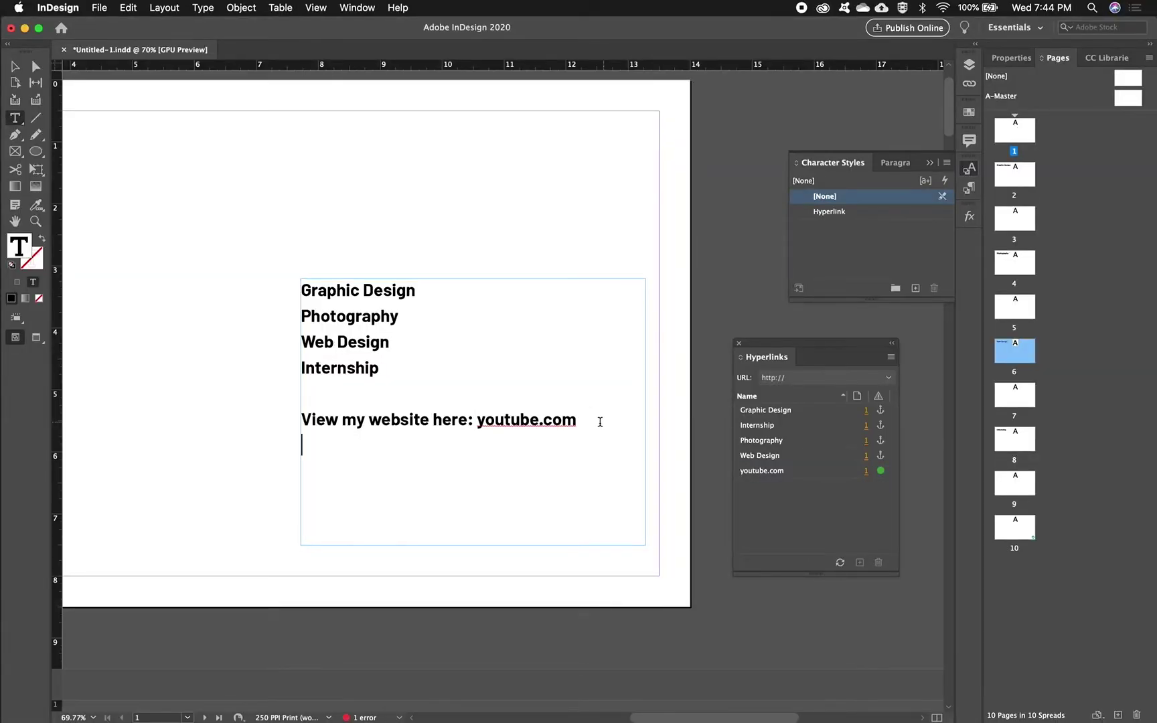
text(email@)
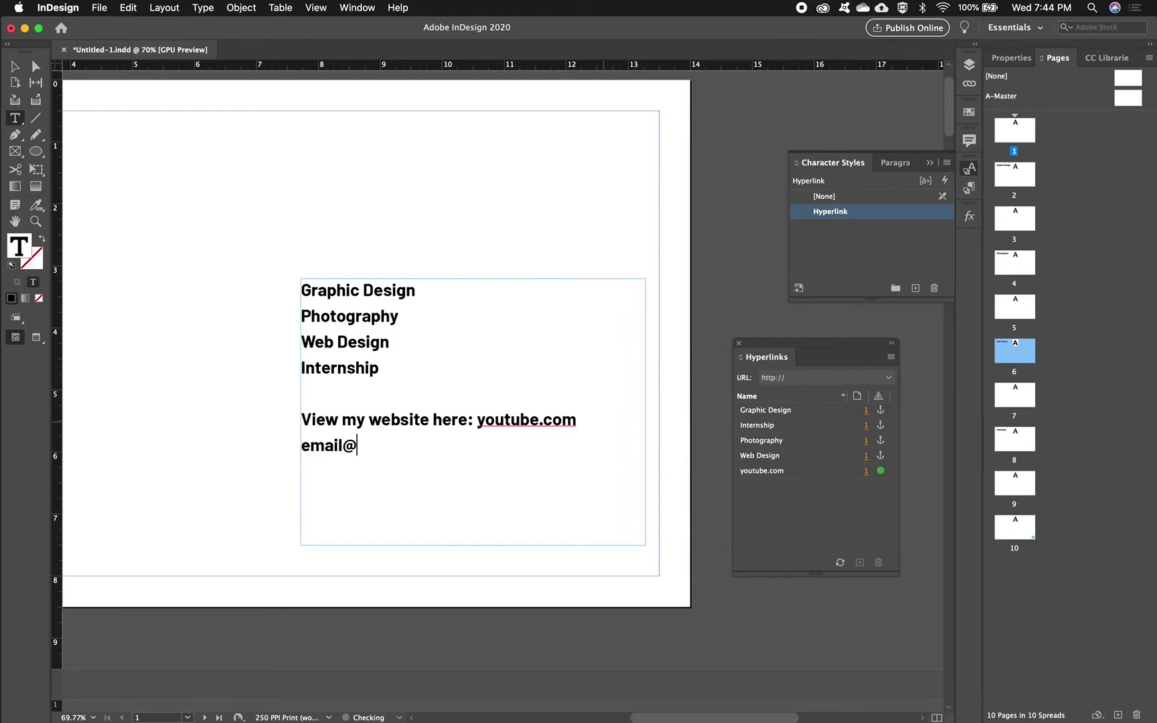
text(mysite.com)
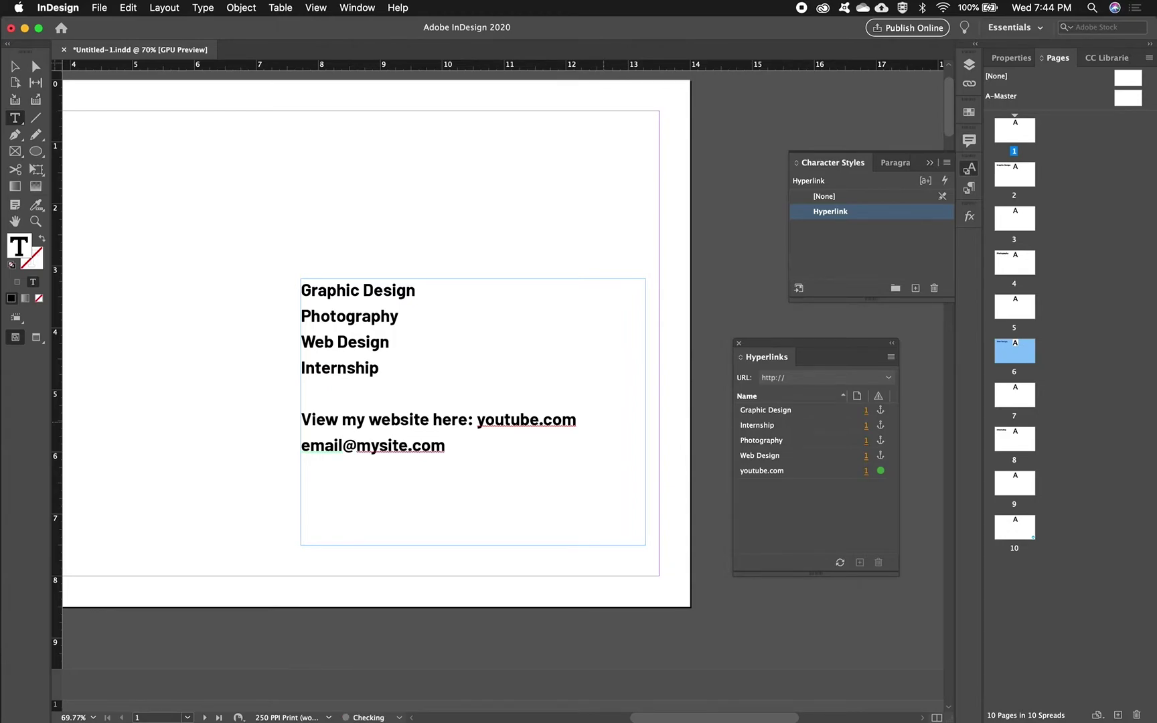
drag(446, 448, 300, 447)
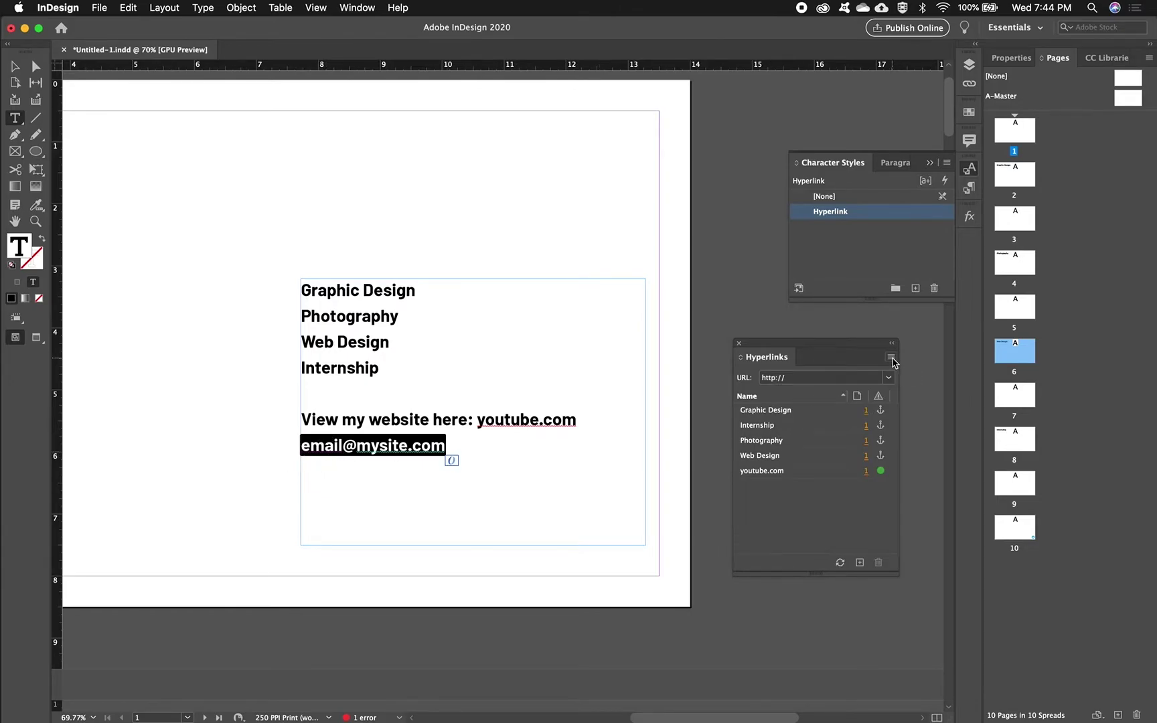
- Make the address an Email hyperlink with the subject 'I have a question'
click(891, 357)
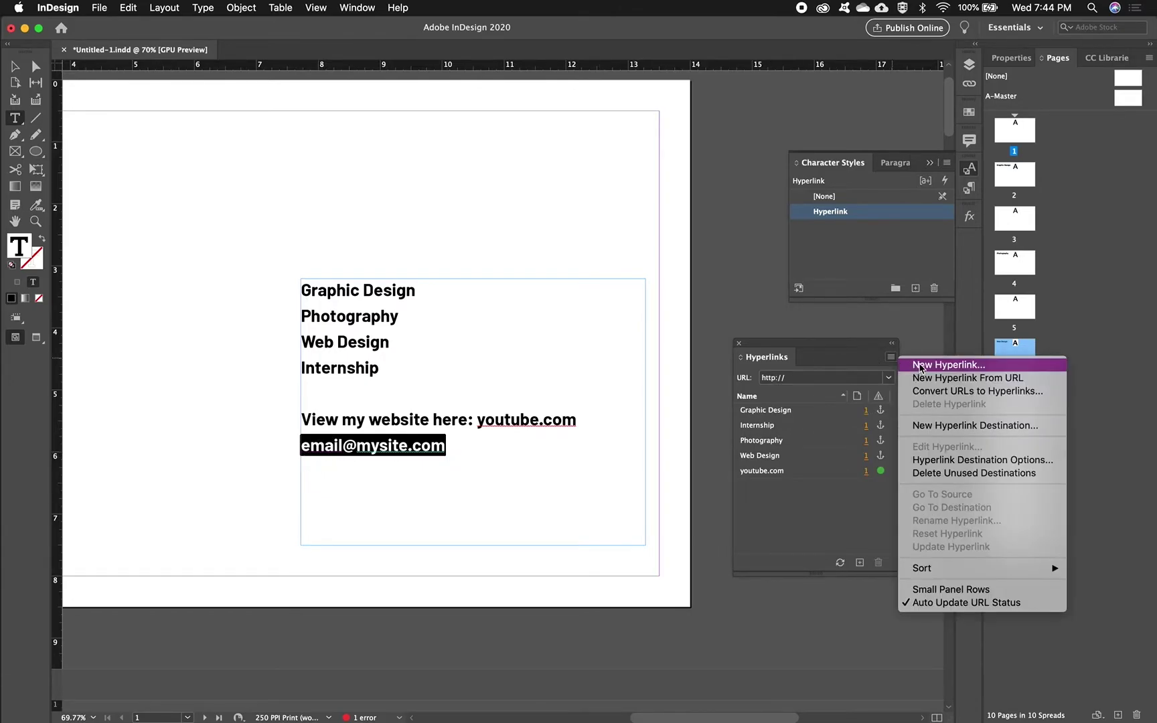
click(920, 366)
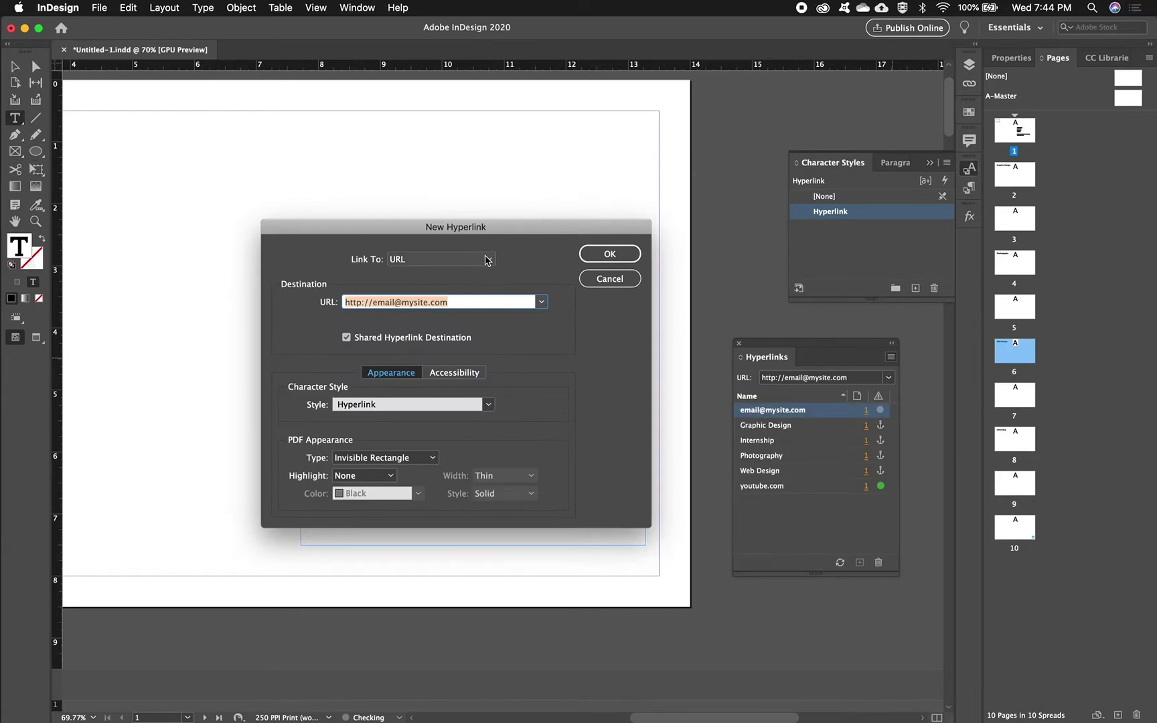
click(483, 261)
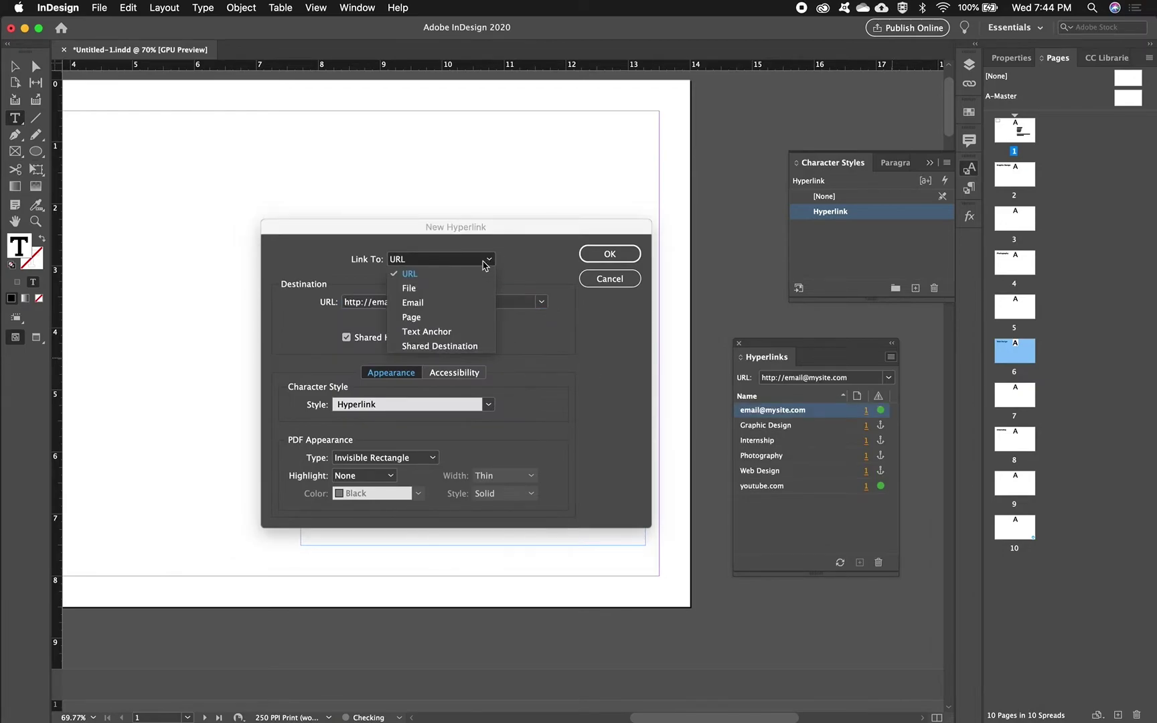
click(461, 303)
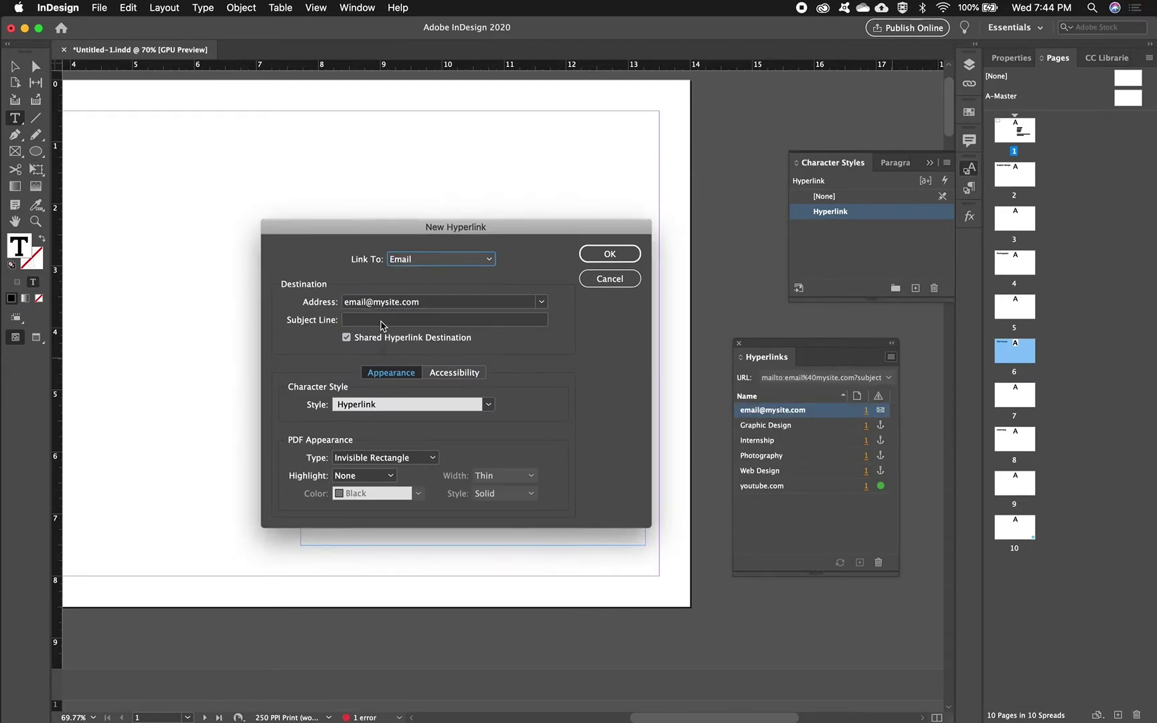
click(378, 321)
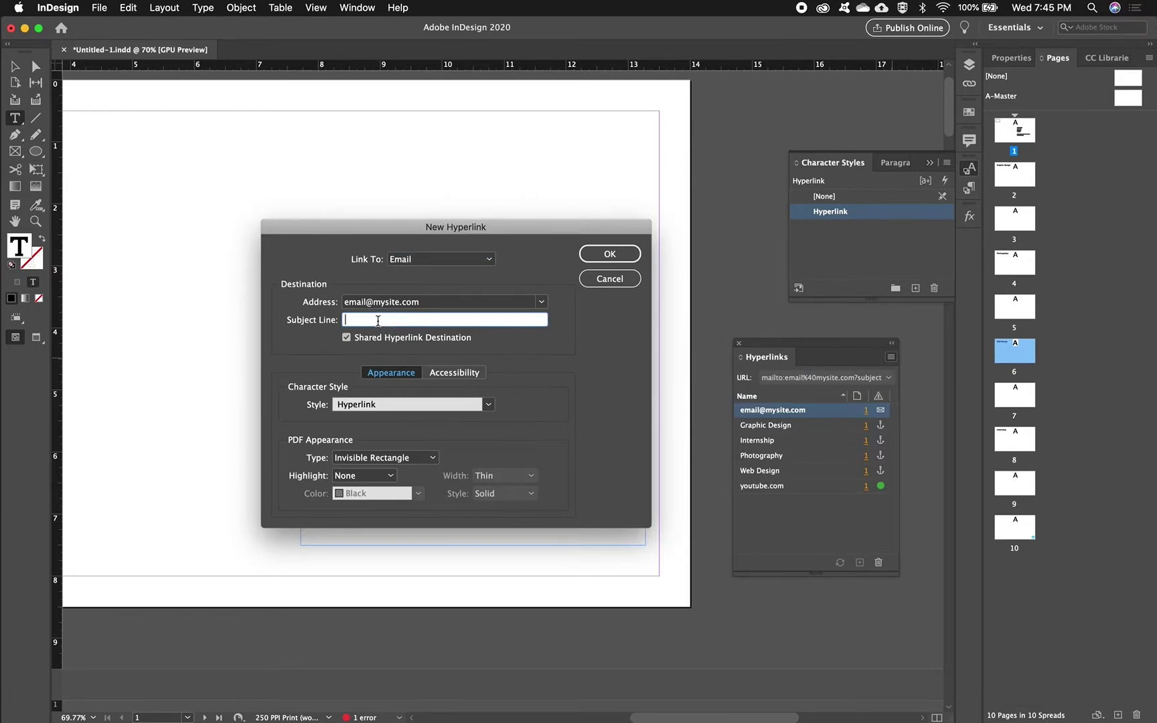
text(I have a question)
drag(492, 233, 752, 263)
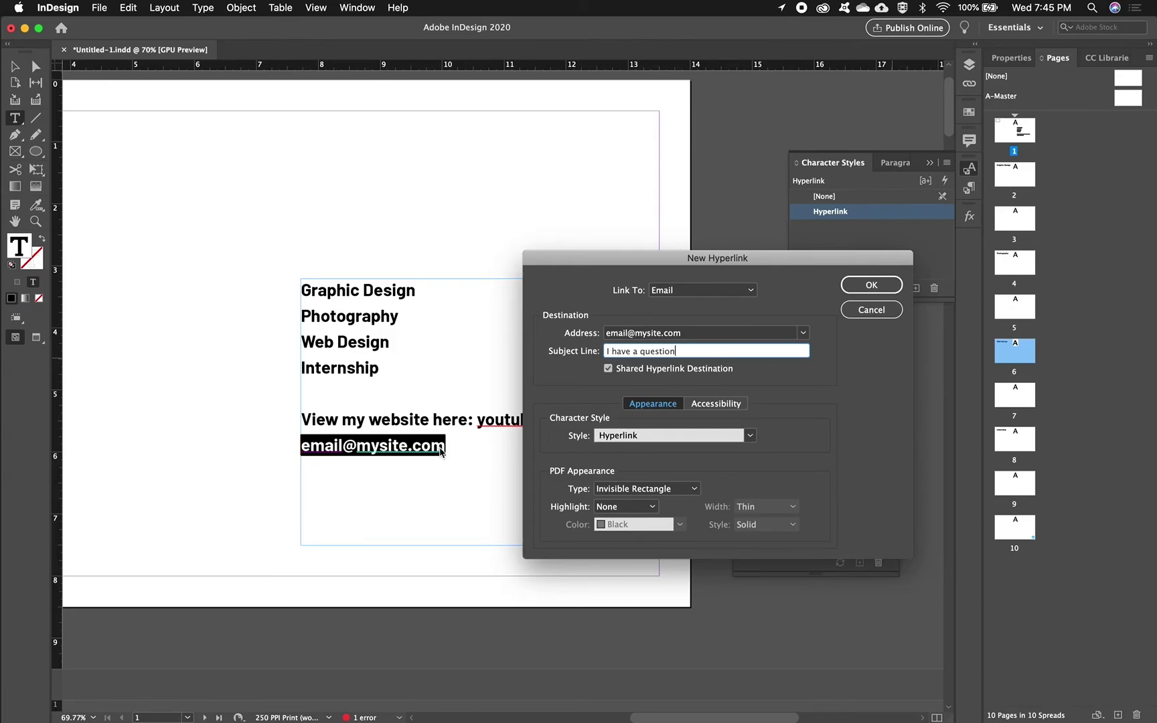
key(Return)
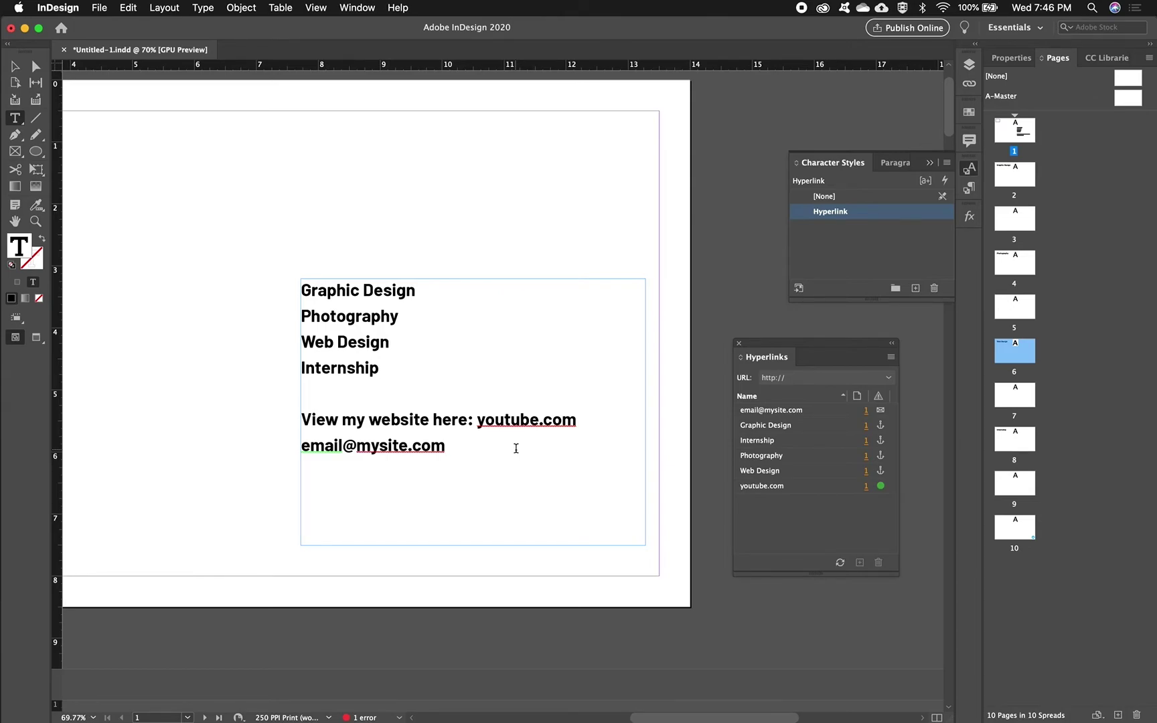
- Add a new page, start File > Package, and save the document when prompted
key(super+shift+p)
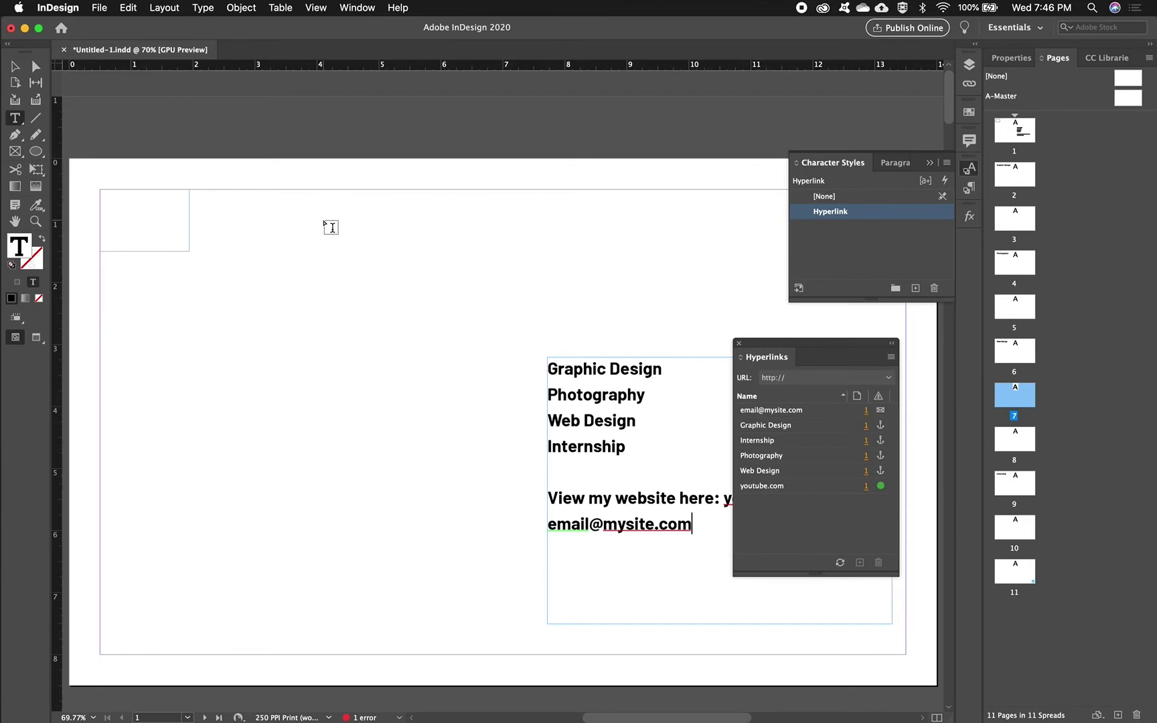
click(103, 9)
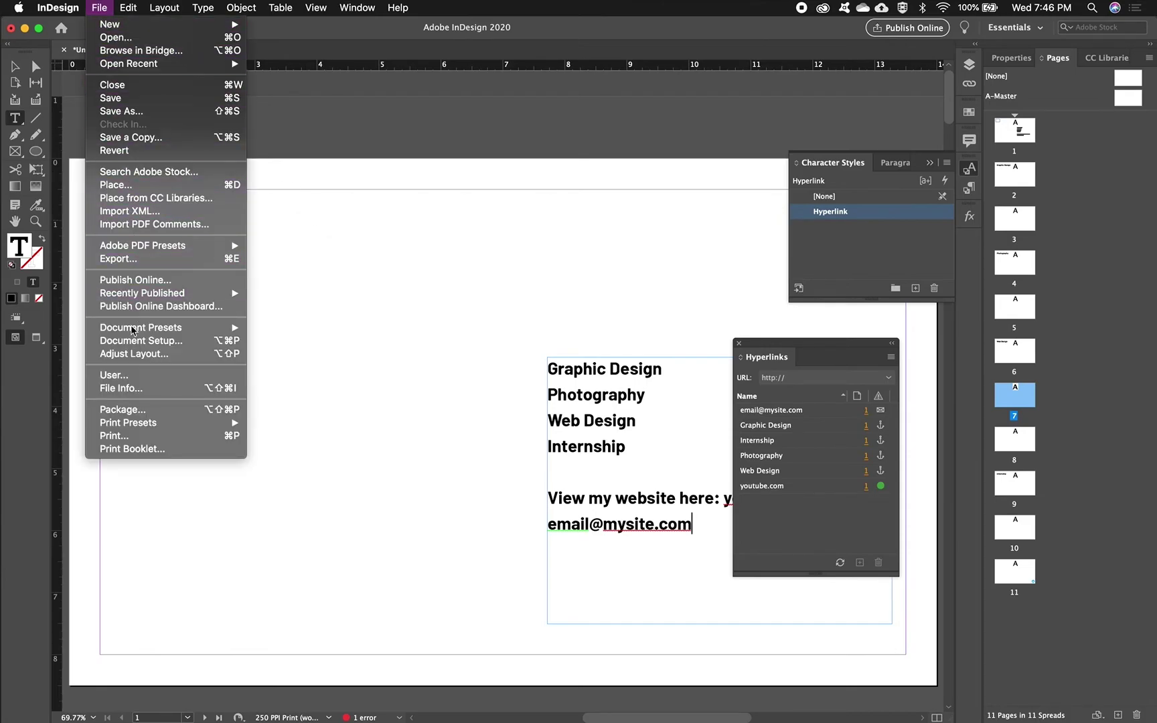
click(123, 409)
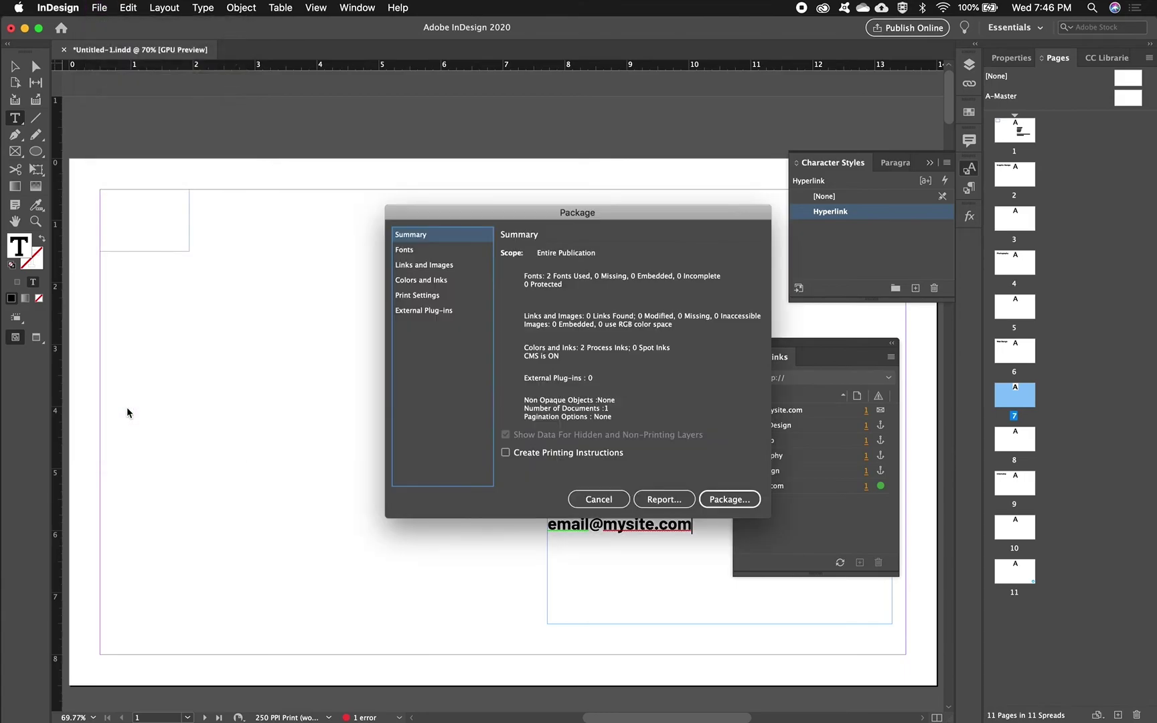
click(721, 509)
click(669, 387)
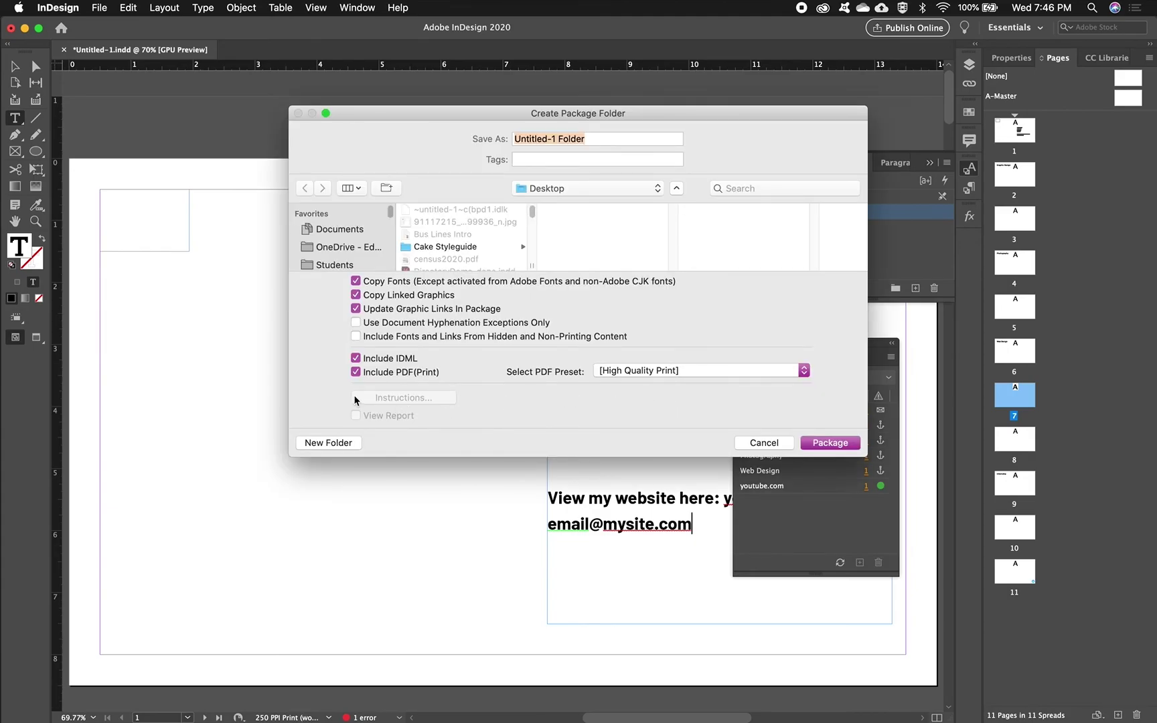
- Review the package PDF preset options, keep High Quality Print, then cancel packaging
click(613, 376)
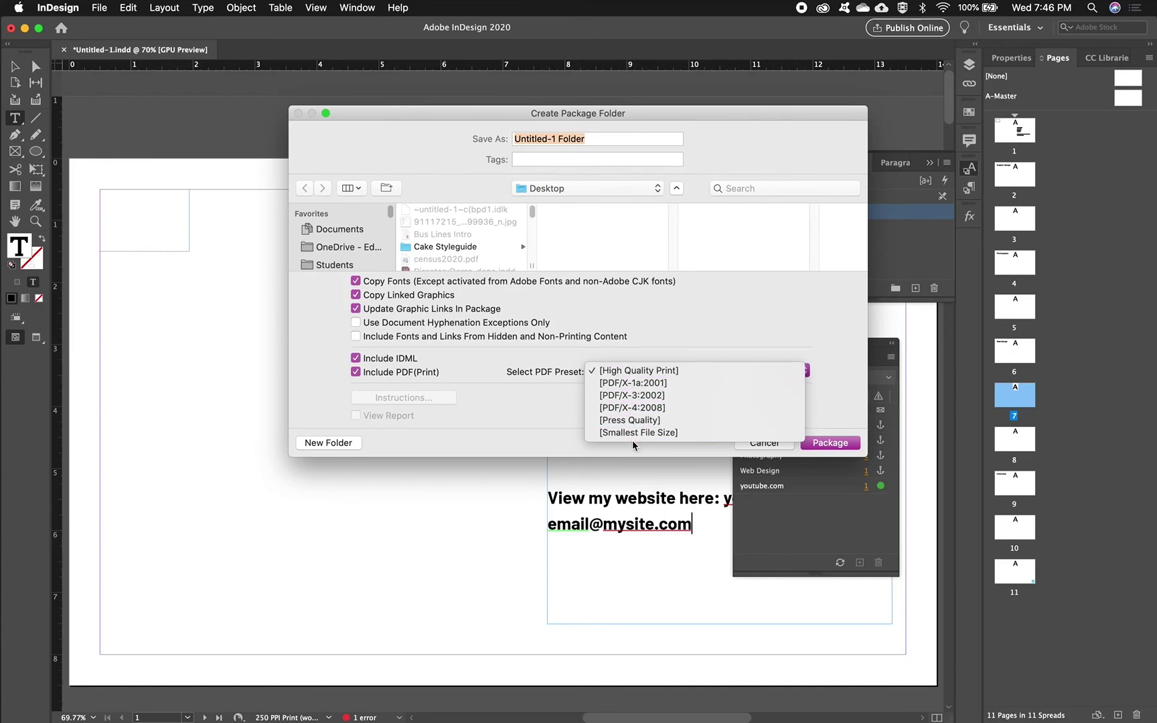
click(524, 393)
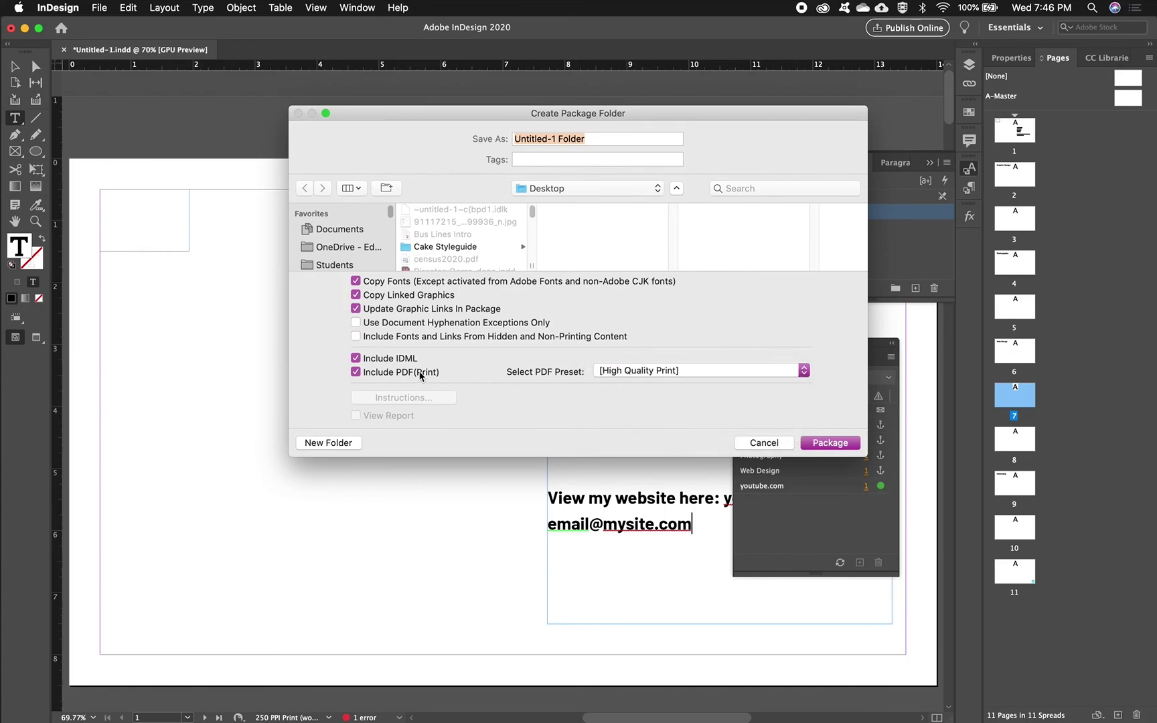
click(356, 373)
click(356, 373)
click(752, 443)
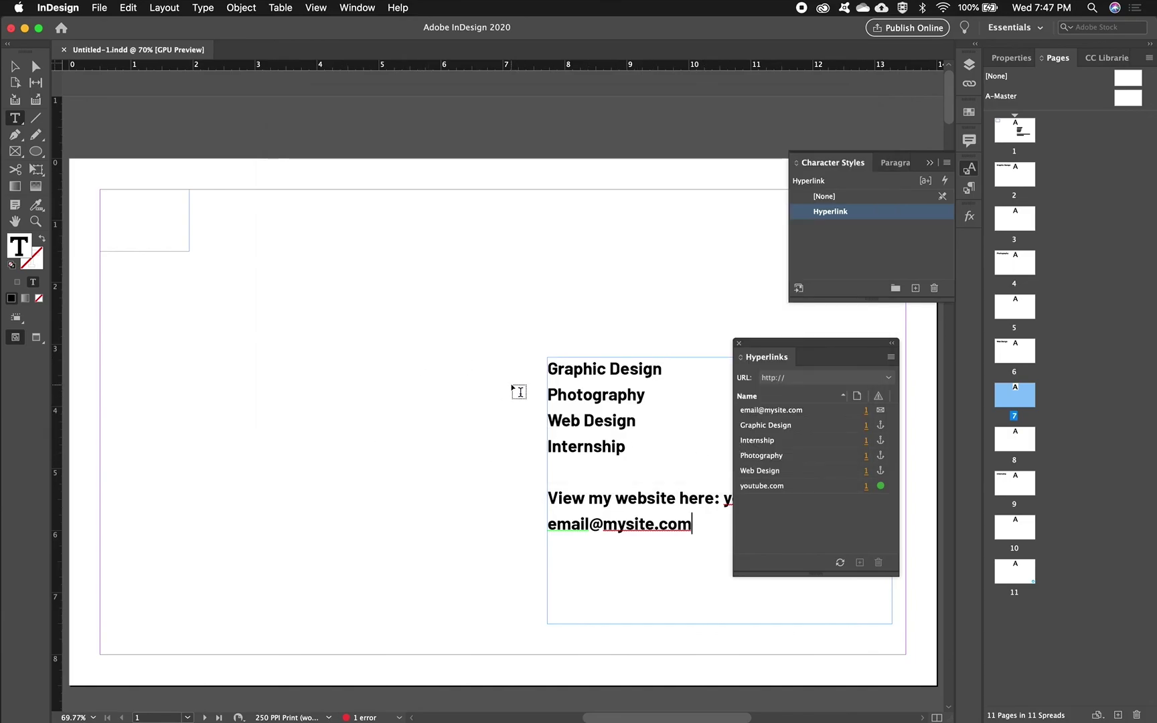